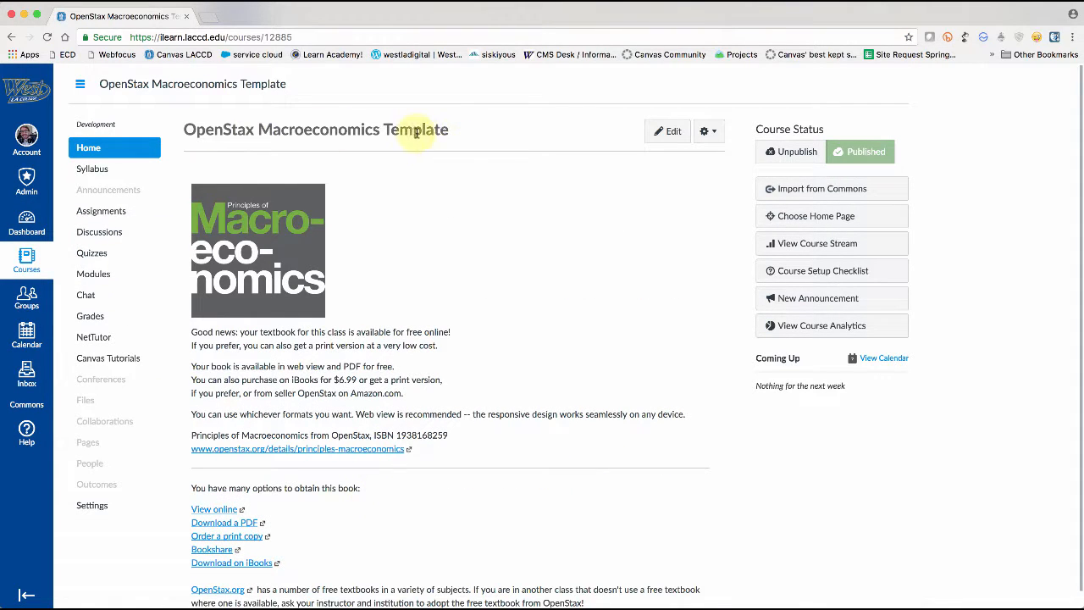
# Review the textbook options on the course home page, and open the online version to skim its introduction
pyautogui.scroll(-1, 474, 238)
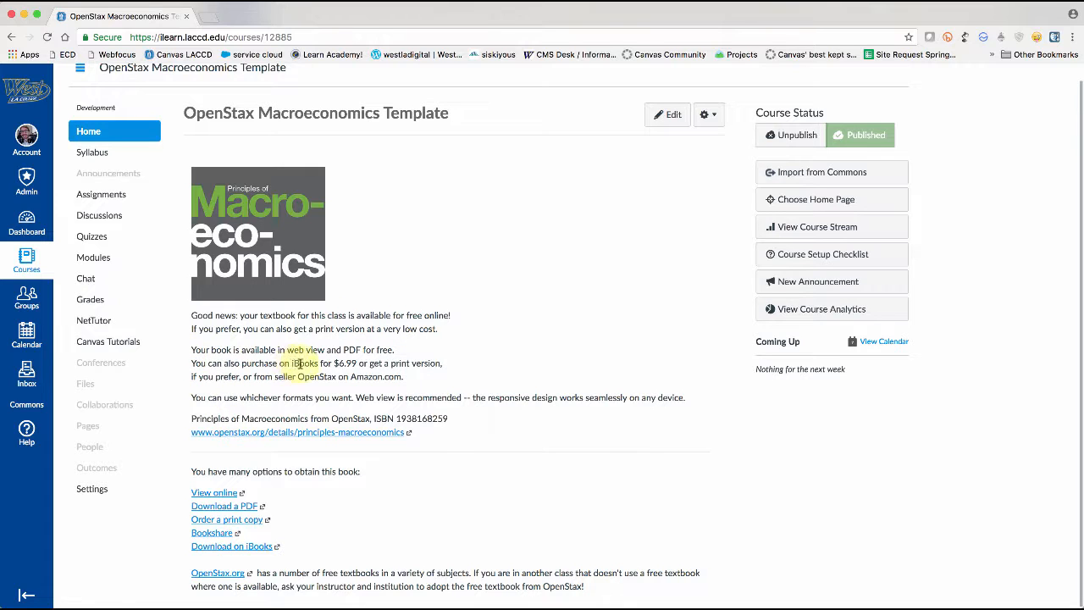
pyautogui.moveTo(288, 363); pyautogui.dragTo(360, 366)
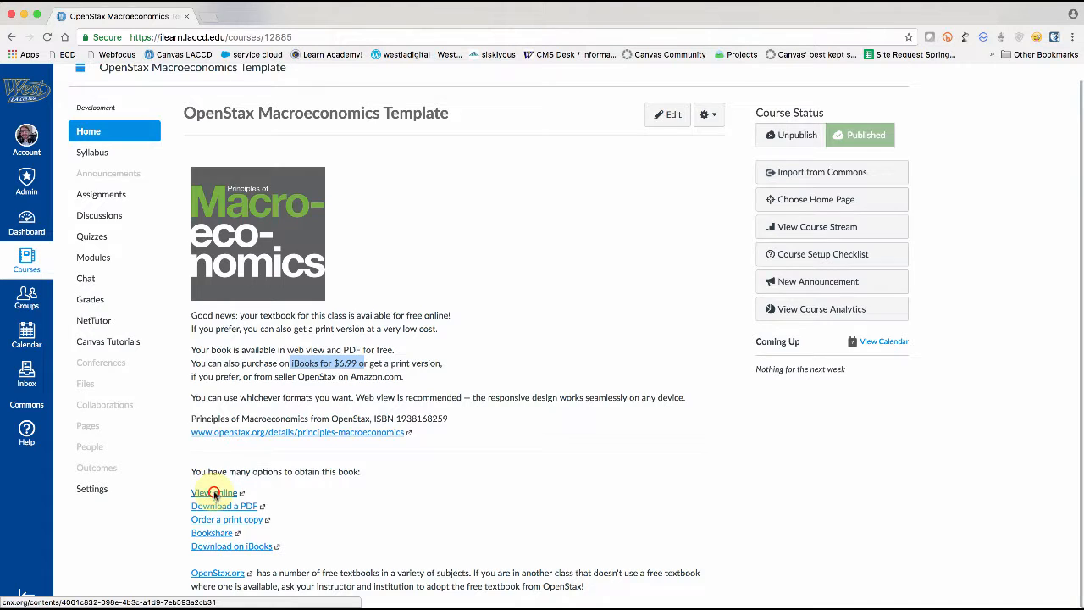
pyautogui.click(214, 492)
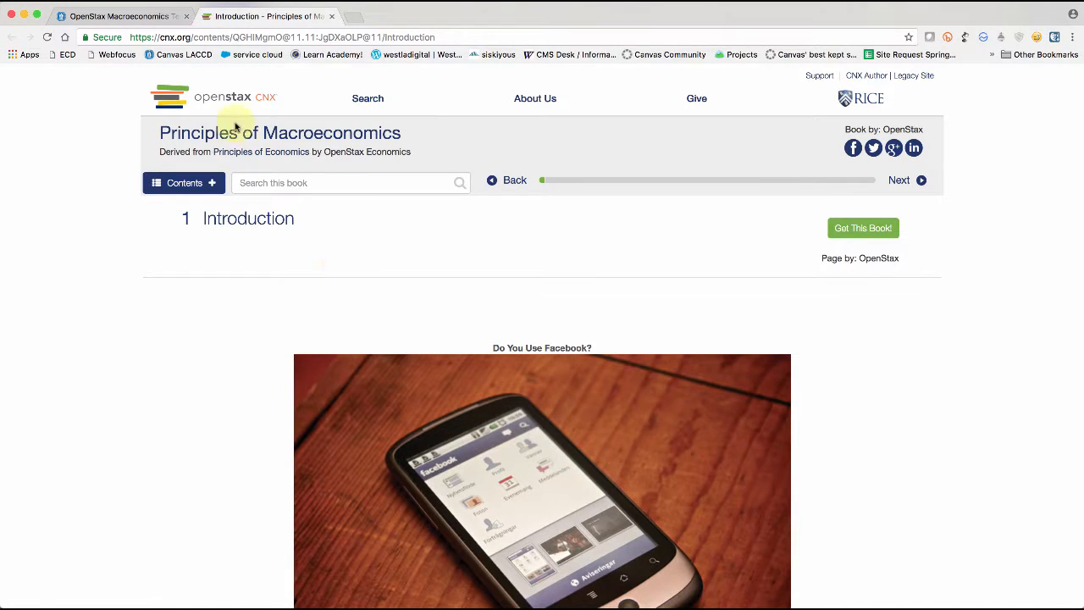
pyautogui.scroll(-6, 416, 273)
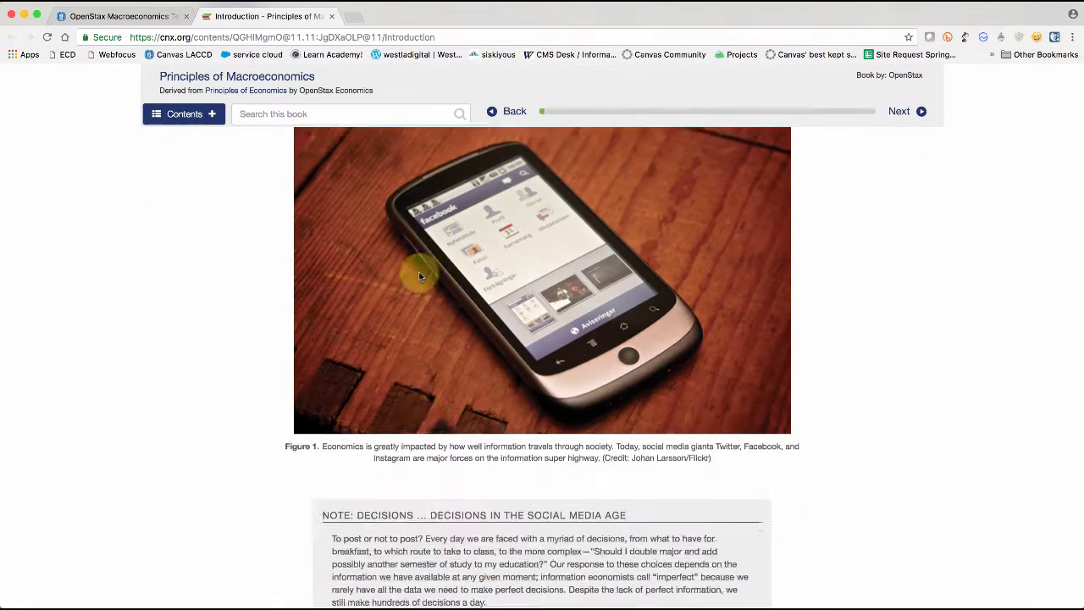
pyautogui.scroll(6, 302, 205)
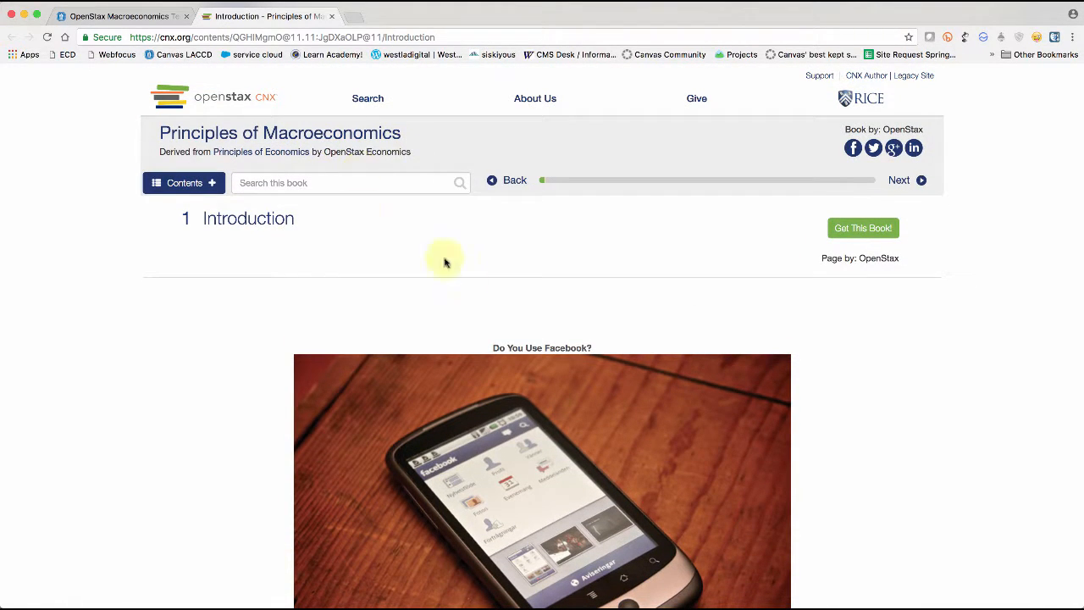
# Return to the Canvas course and look through the chapter PowerPoints in its modules
pyautogui.click(145, 17)
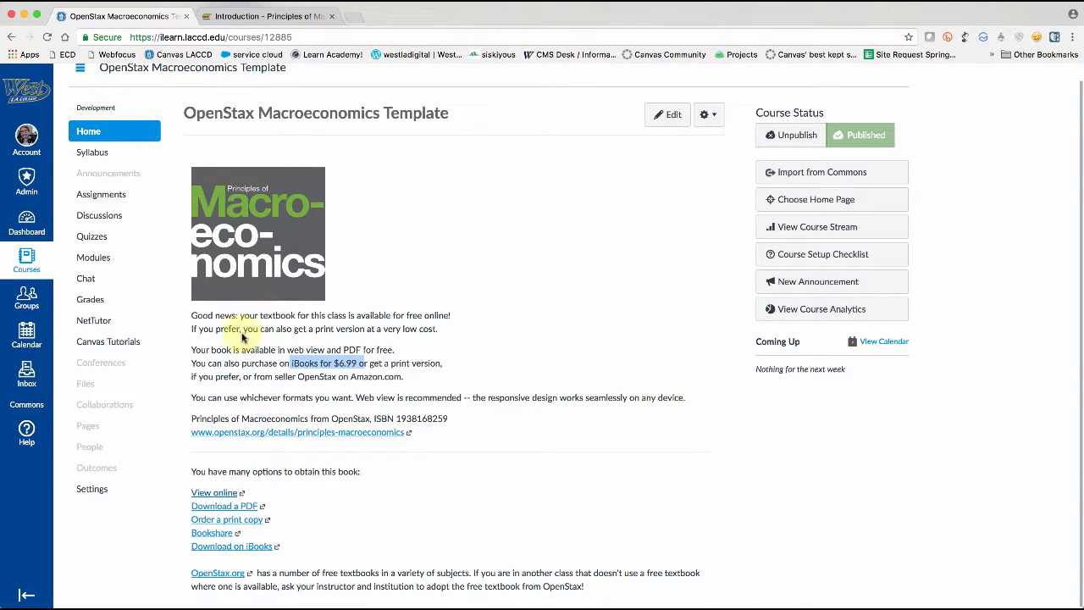
pyautogui.click(92, 258)
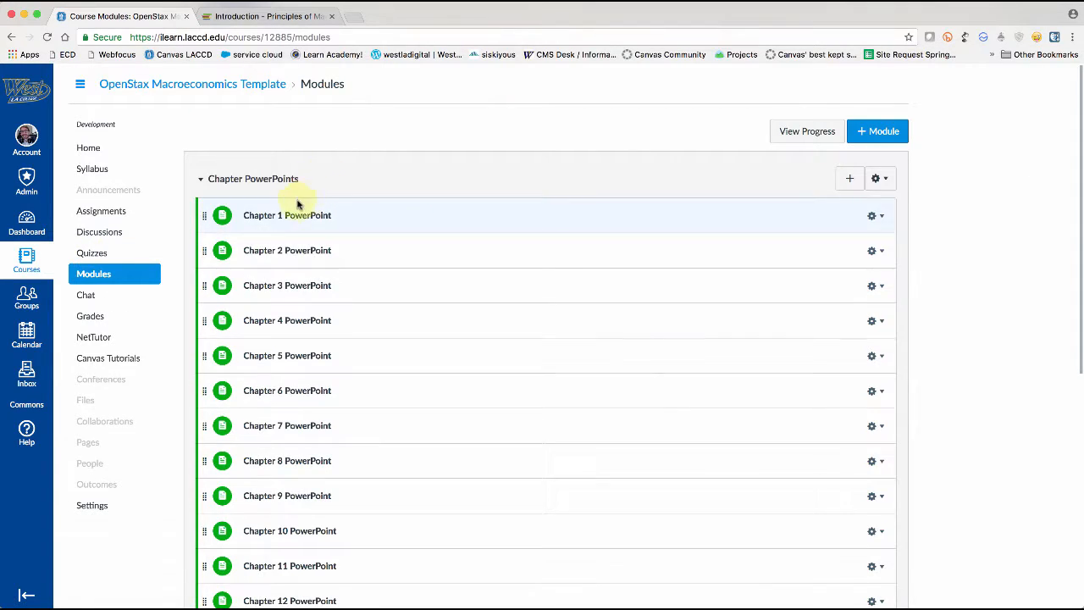
pyautogui.scroll(-5, 302, 429)
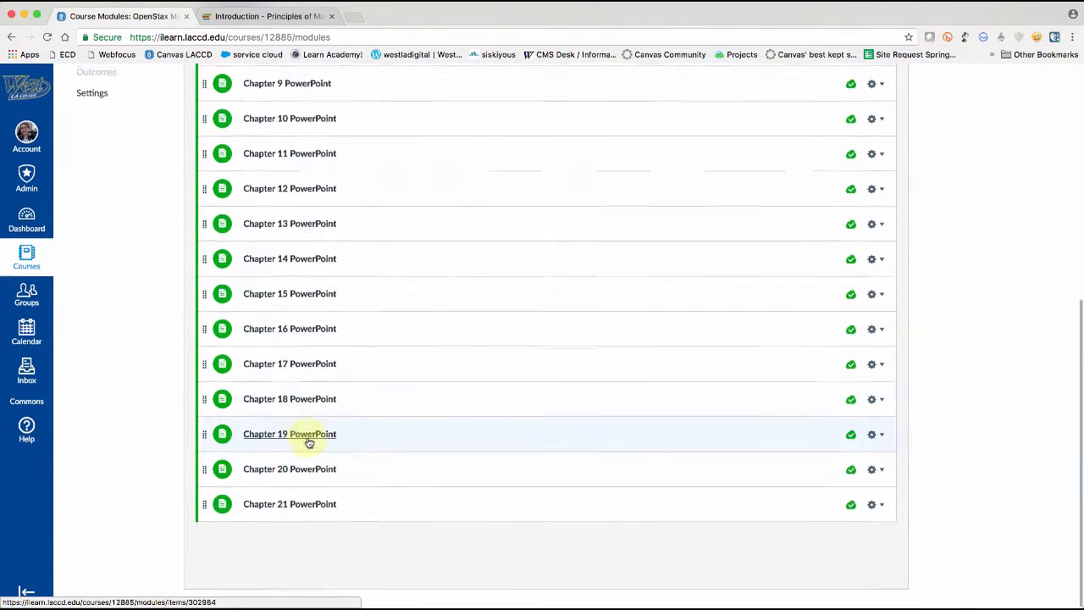
pyautogui.scroll(5, 309, 436)
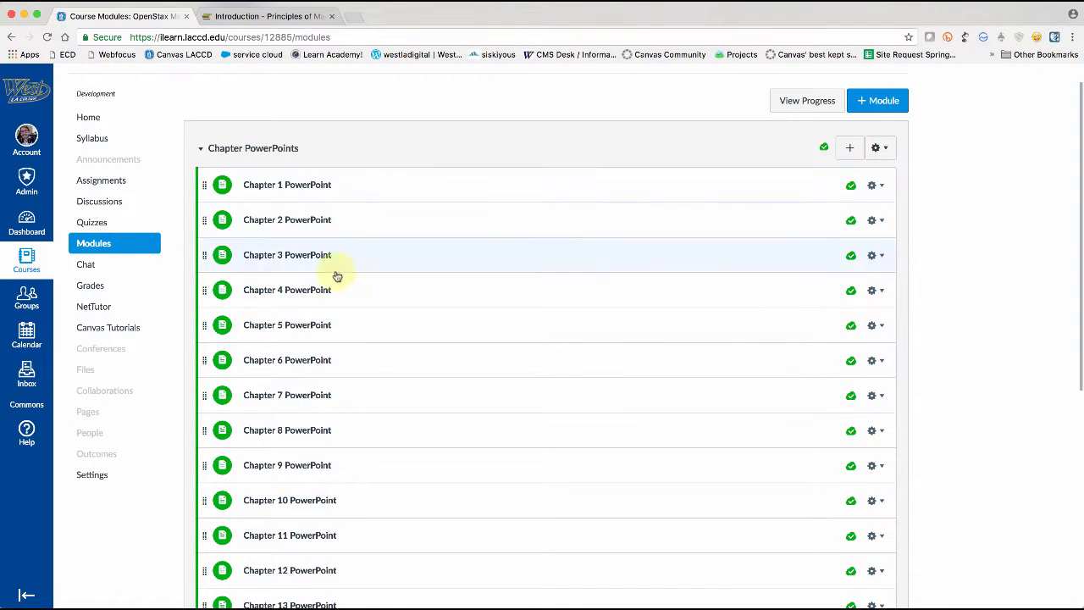
# Preview the Chapter 1 PowerPoint file in full screen, skim its slides, and return to the course page
pyautogui.click(303, 190)
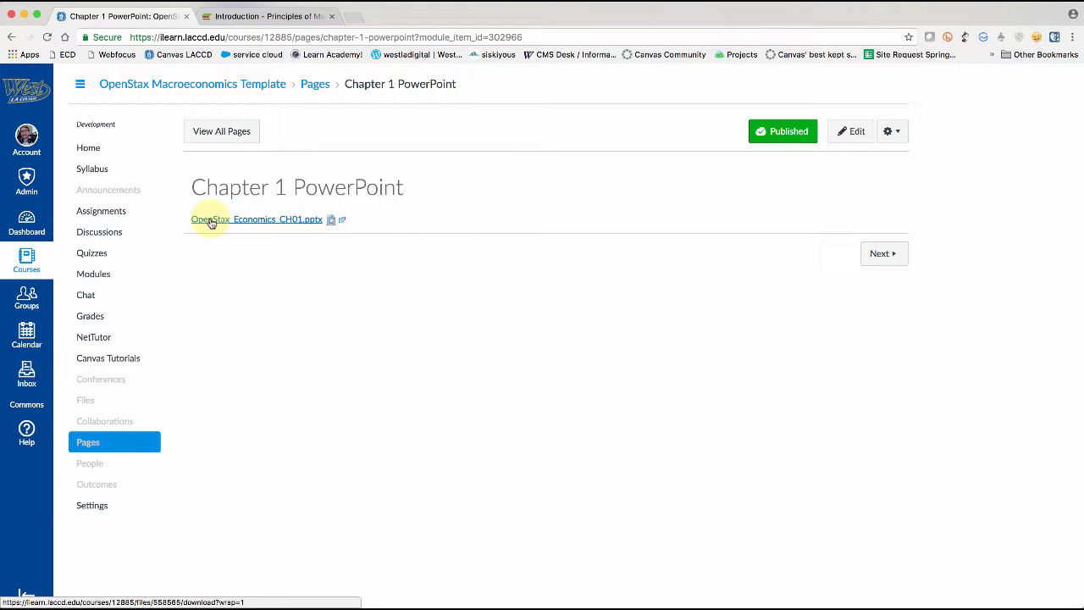
pyautogui.click(332, 221)
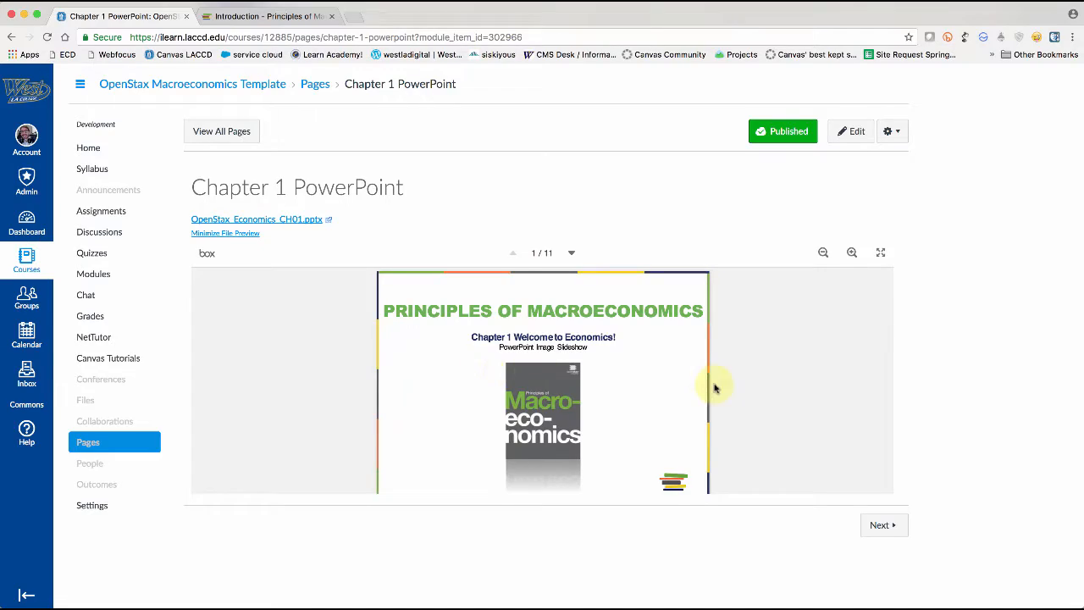
pyautogui.click(879, 252)
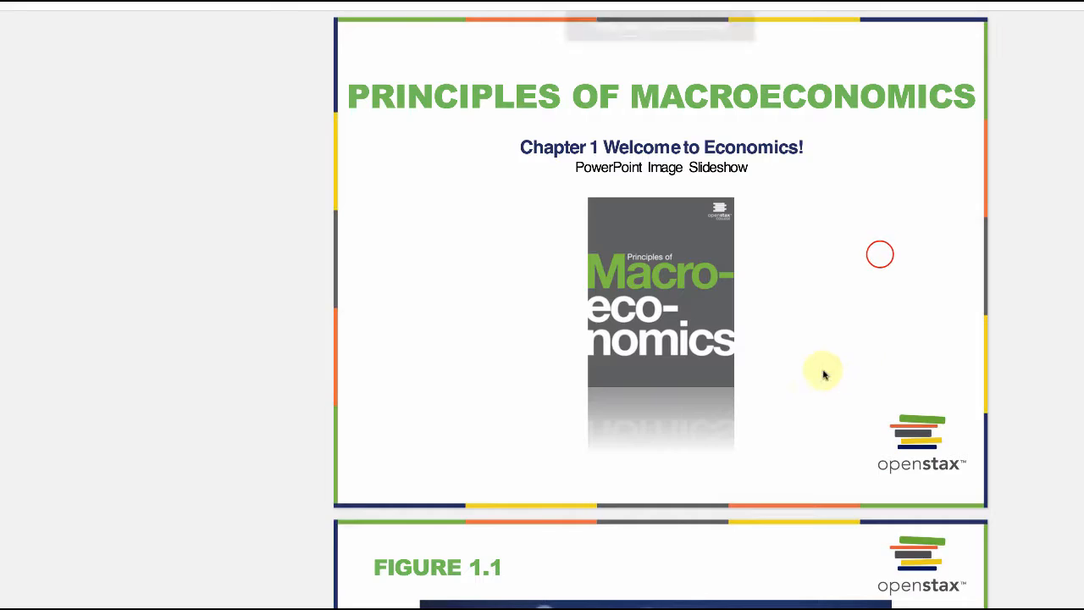
pyautogui.scroll(-10, 648, 187)
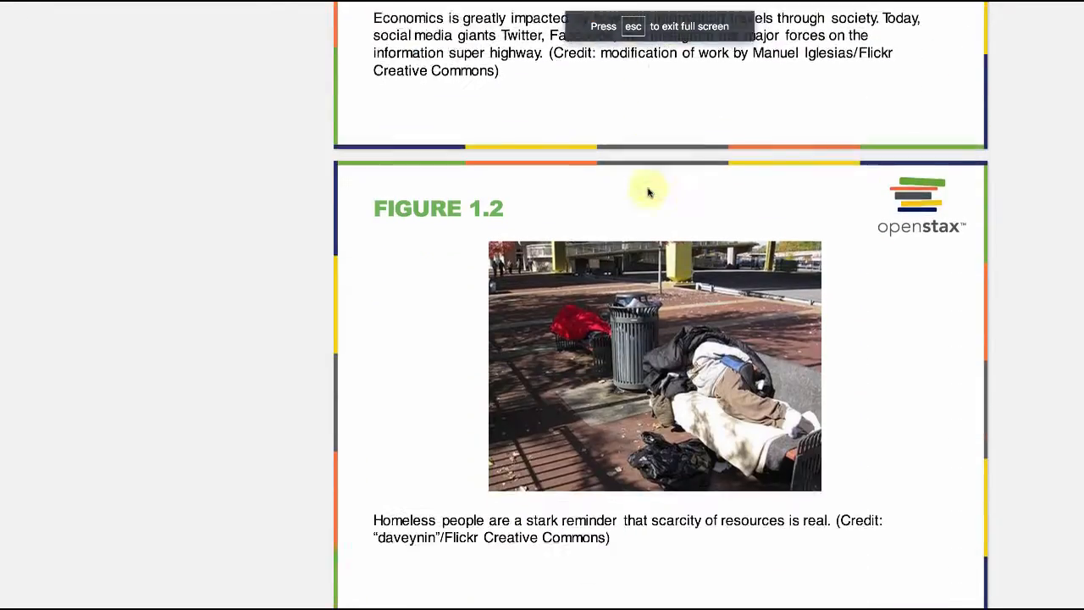
pyautogui.scroll(-15, 649, 193)
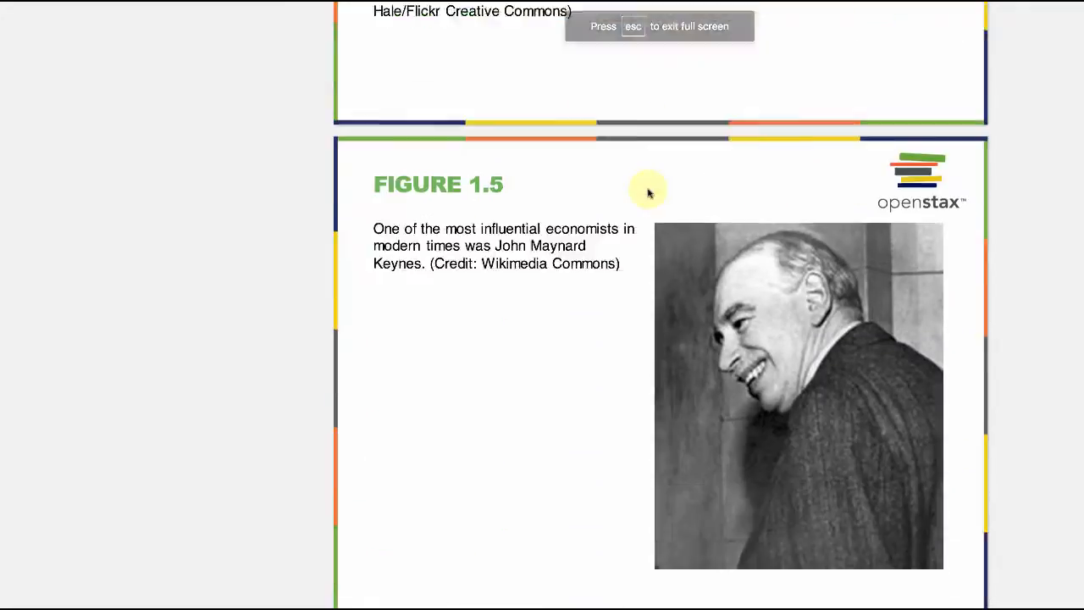
pyautogui.scroll(20, 648, 193)
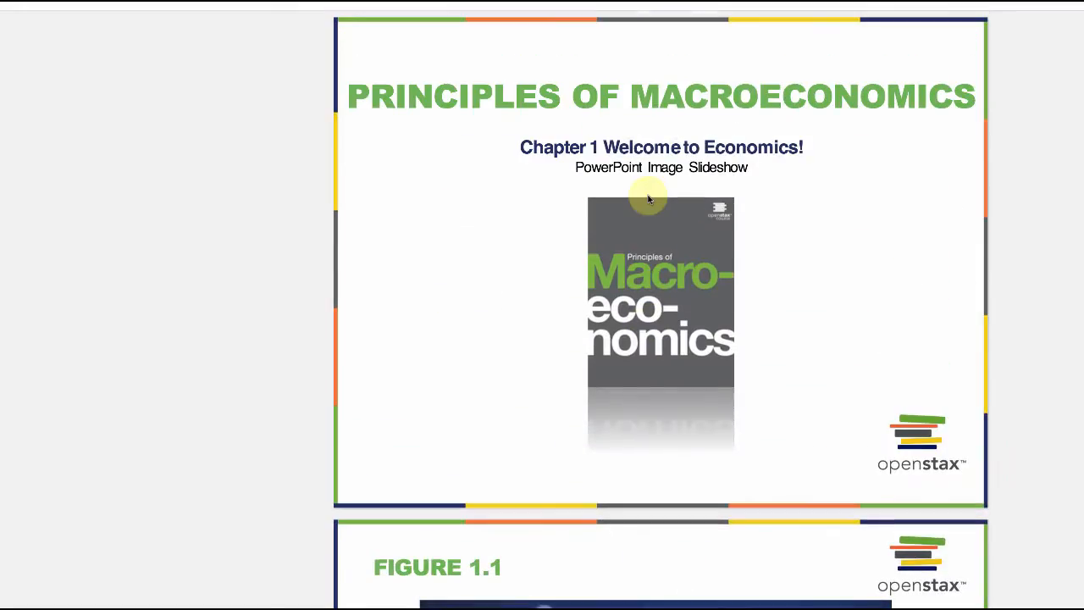
pyautogui.press('Escape')
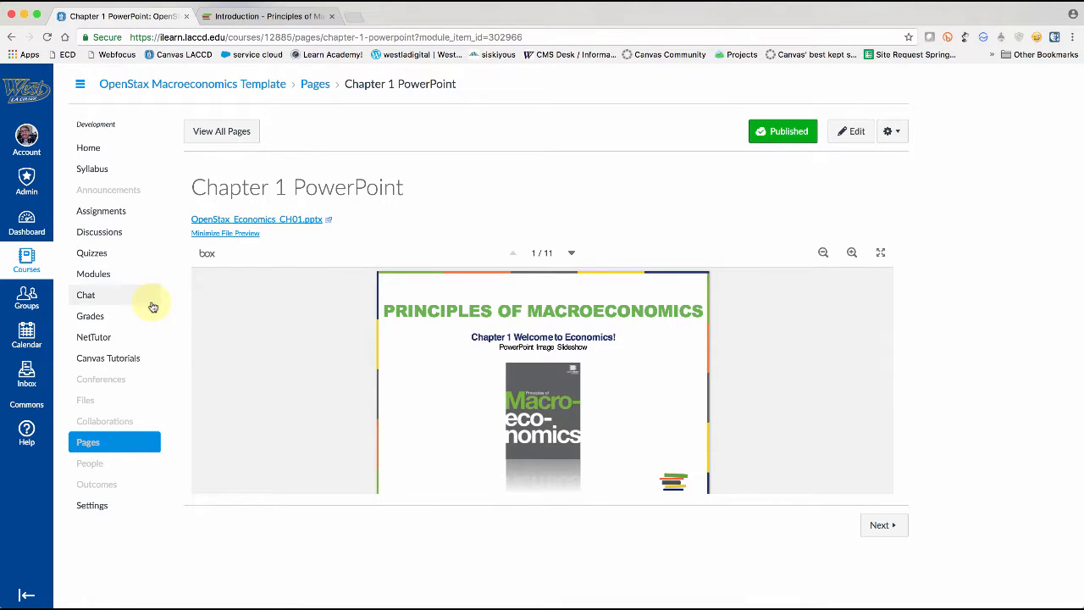
# Review the course's quiz list, including the Chapter 2 Multiple Choice publish status and the management options of the Chapter 1 Essay quiz
pyautogui.click(89, 250)
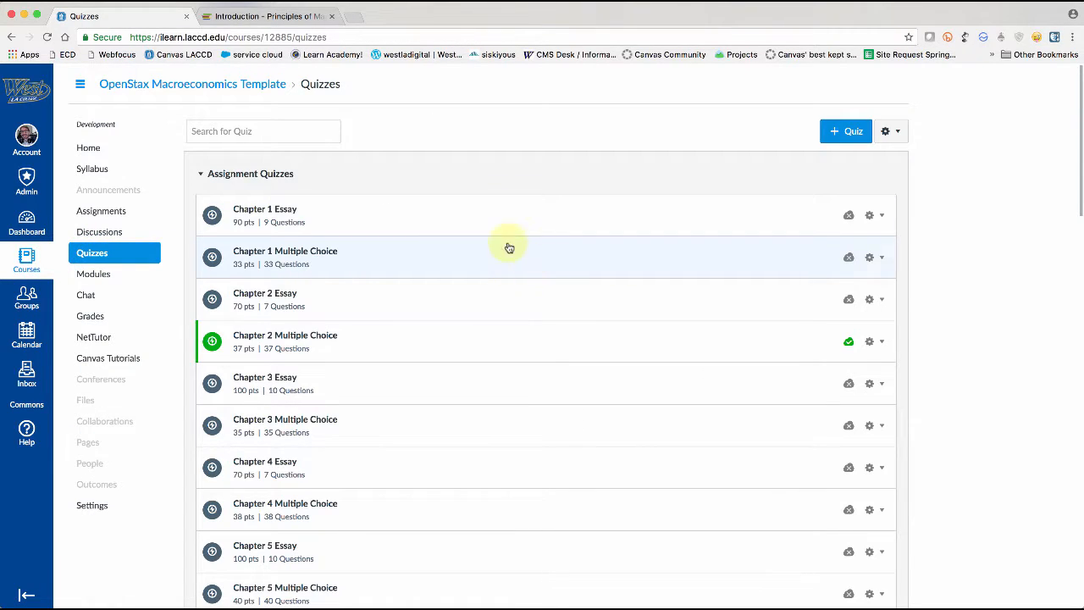
pyautogui.click(847, 344)
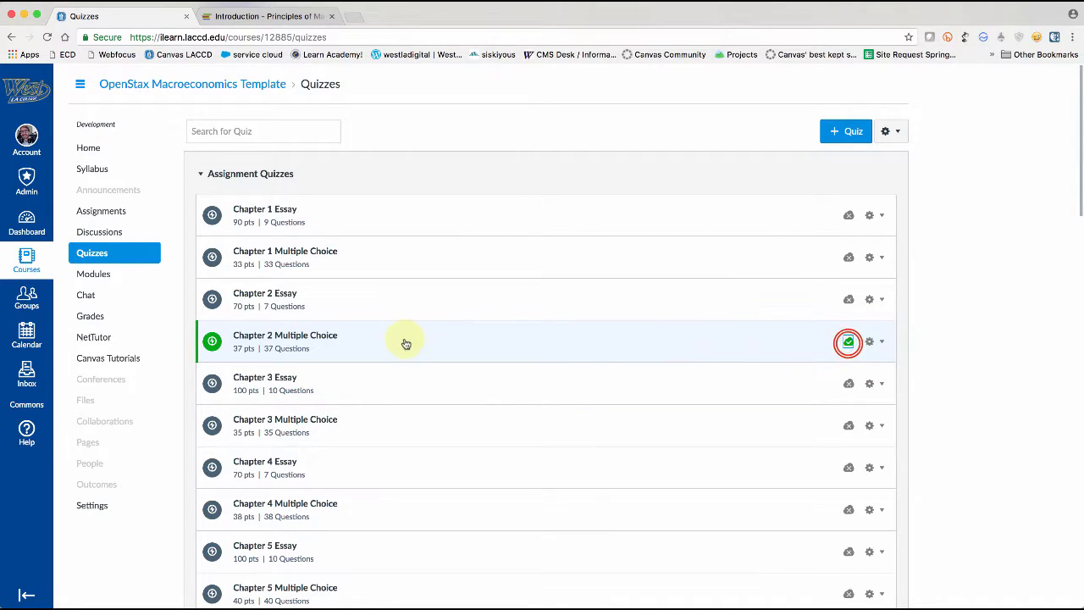
pyautogui.scroll(-1, 411, 343)
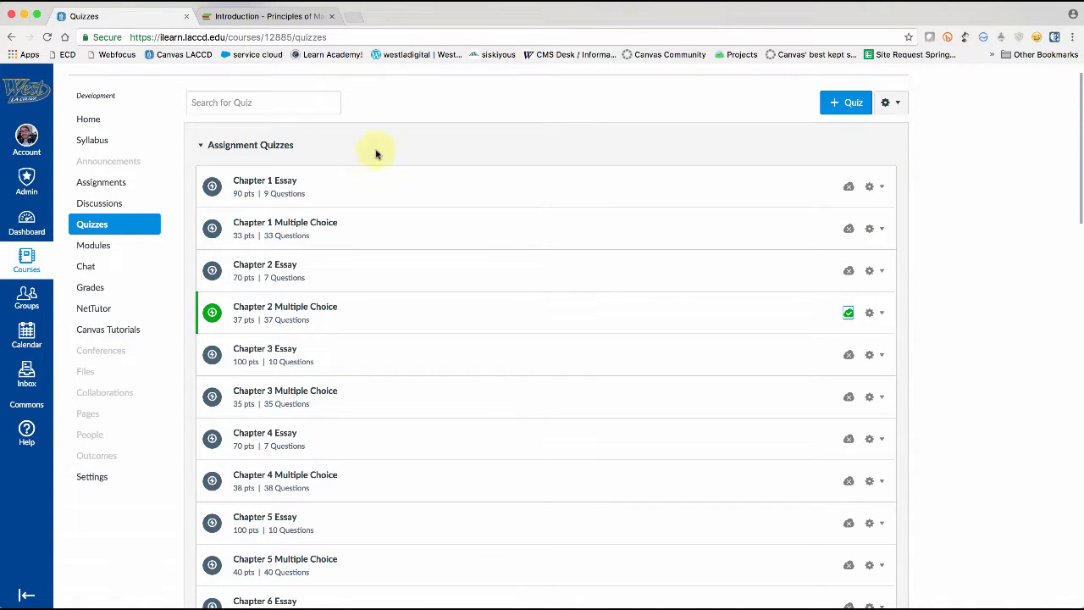
pyautogui.scroll(1, 384, 144)
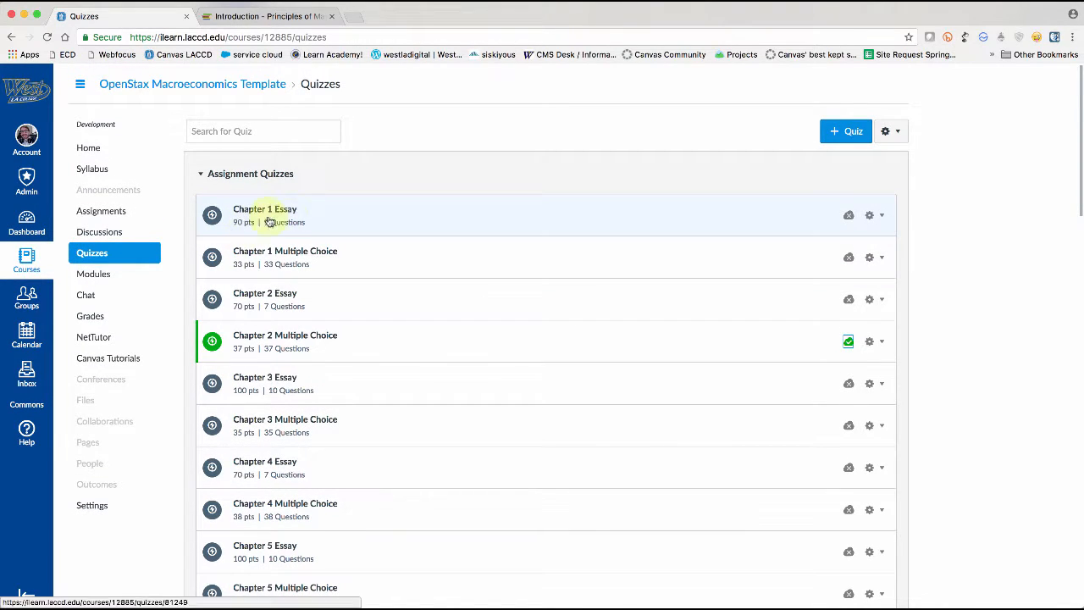
pyautogui.scroll(-1, 244, 218)
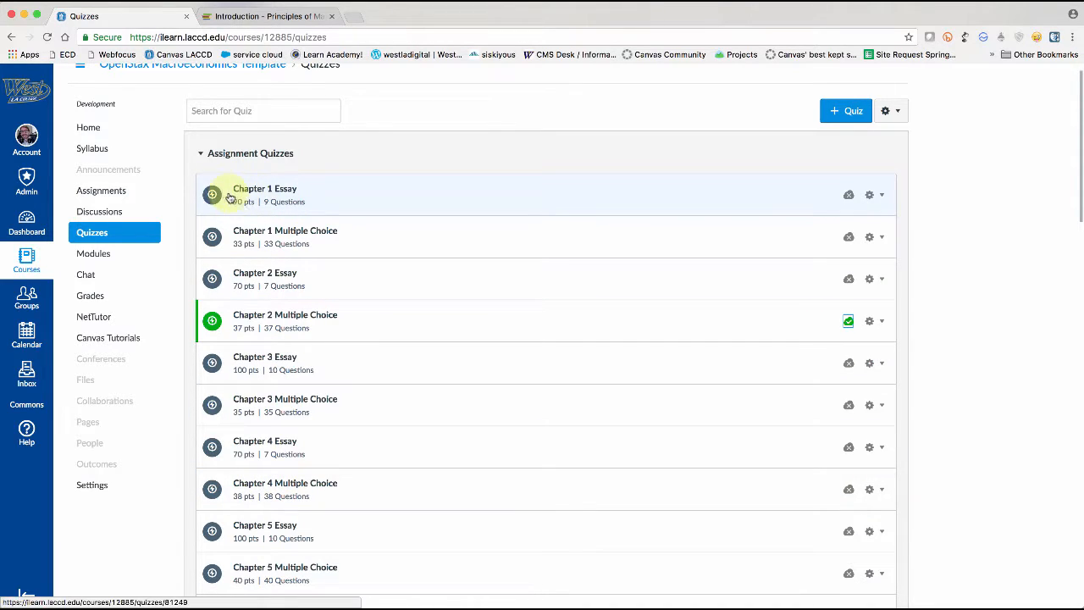
pyautogui.click(868, 194)
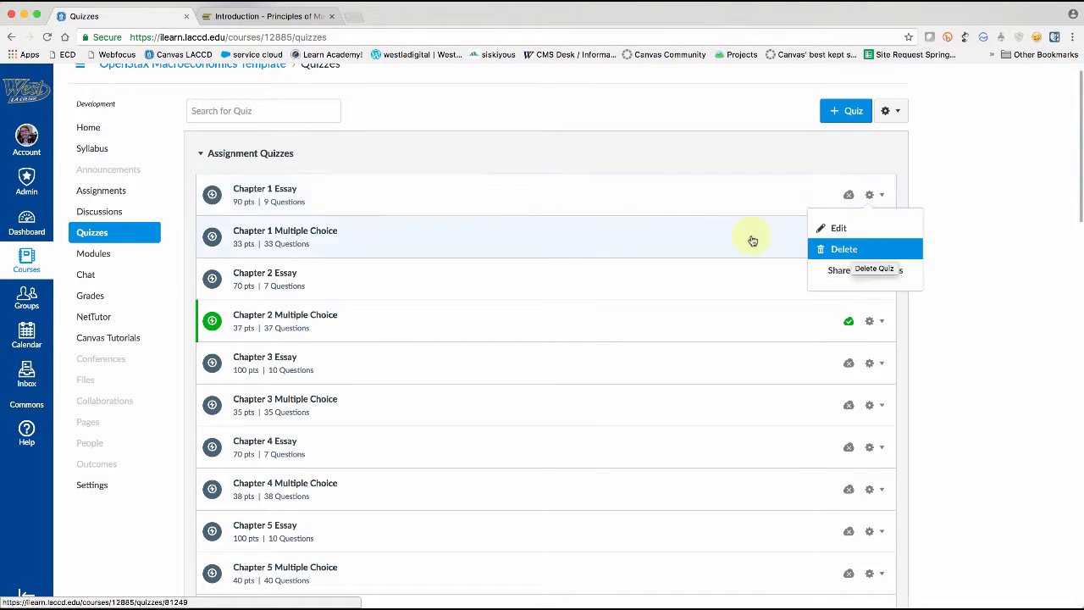
pyautogui.click(520, 139)
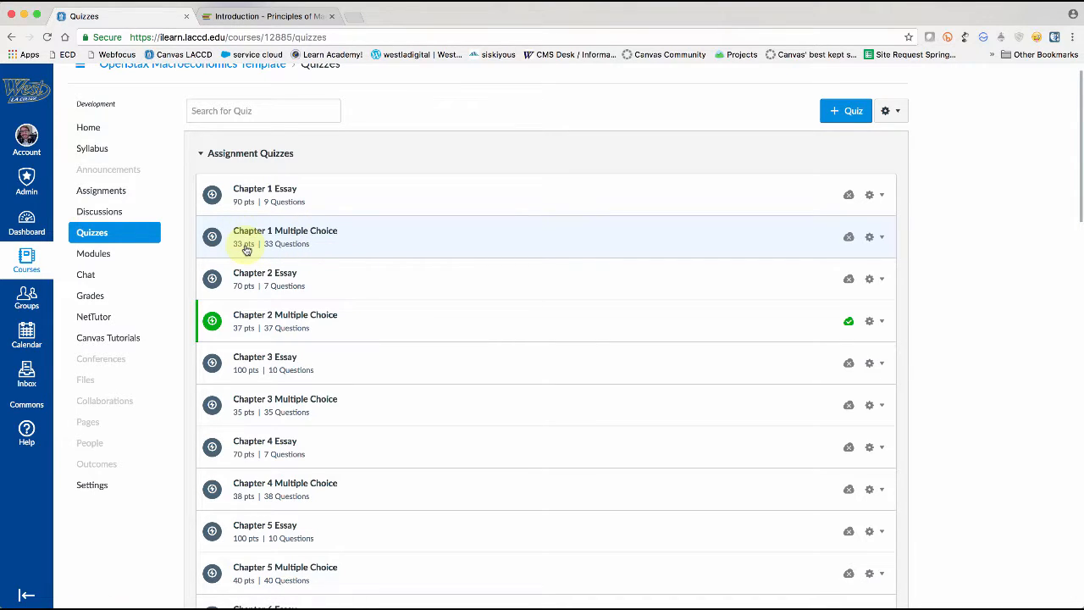
# Open the Chapter 1 Multiple Choice quiz for editing and examine its details, options, restrictions and assignment settings
pyautogui.click(304, 236)
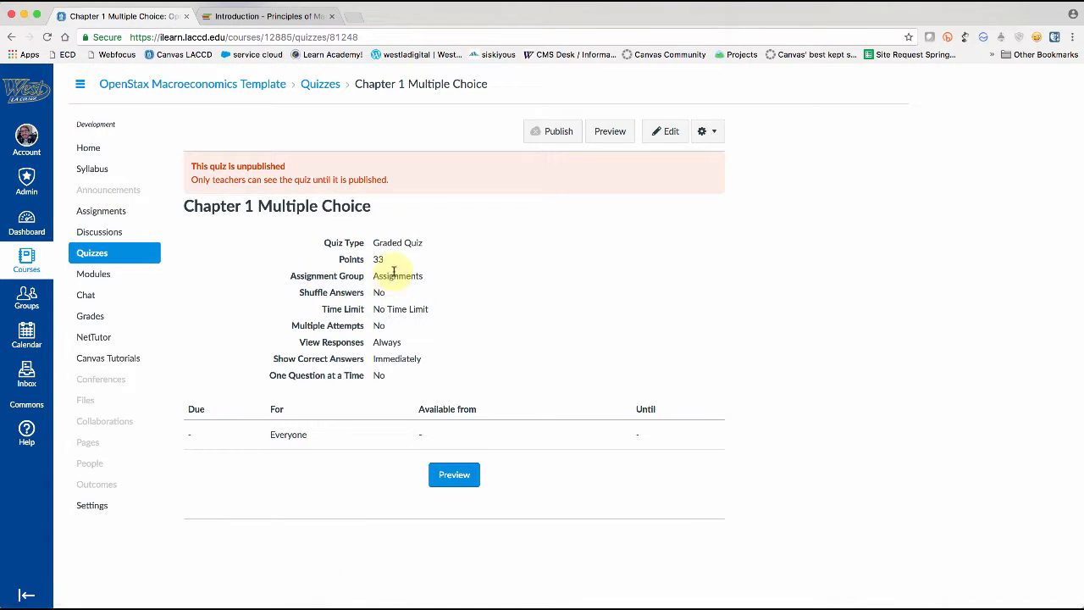
pyautogui.click(670, 134)
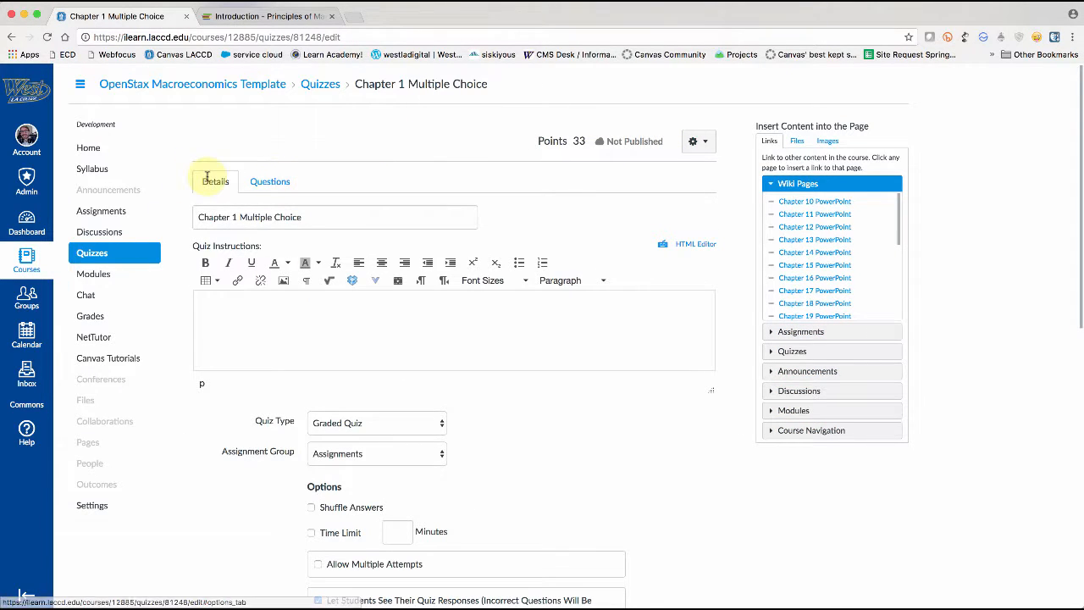
pyautogui.scroll(-5, 359, 476)
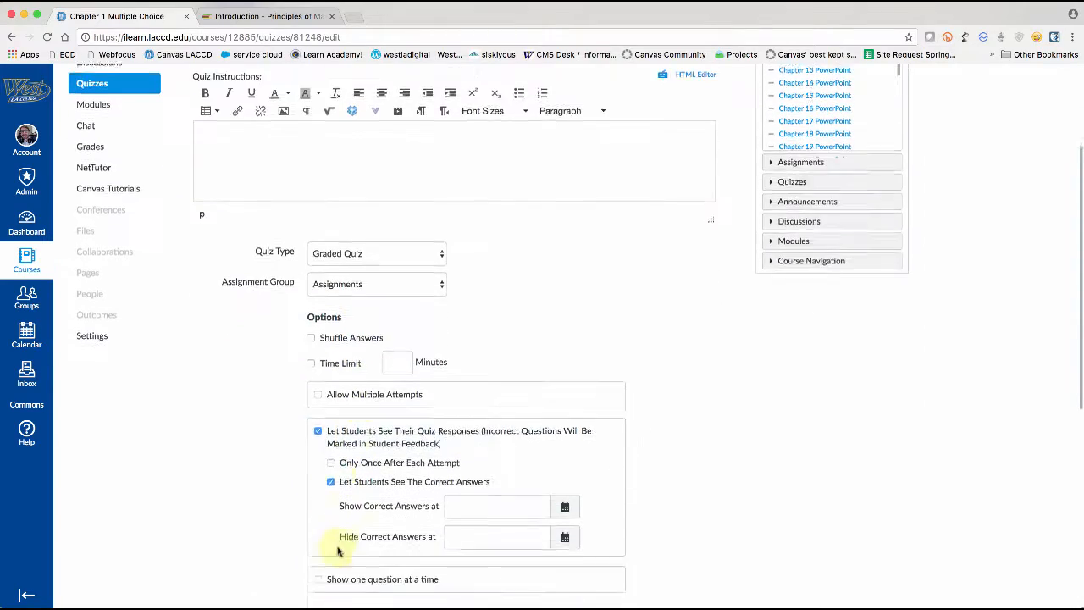
pyautogui.scroll(-10, 491, 482)
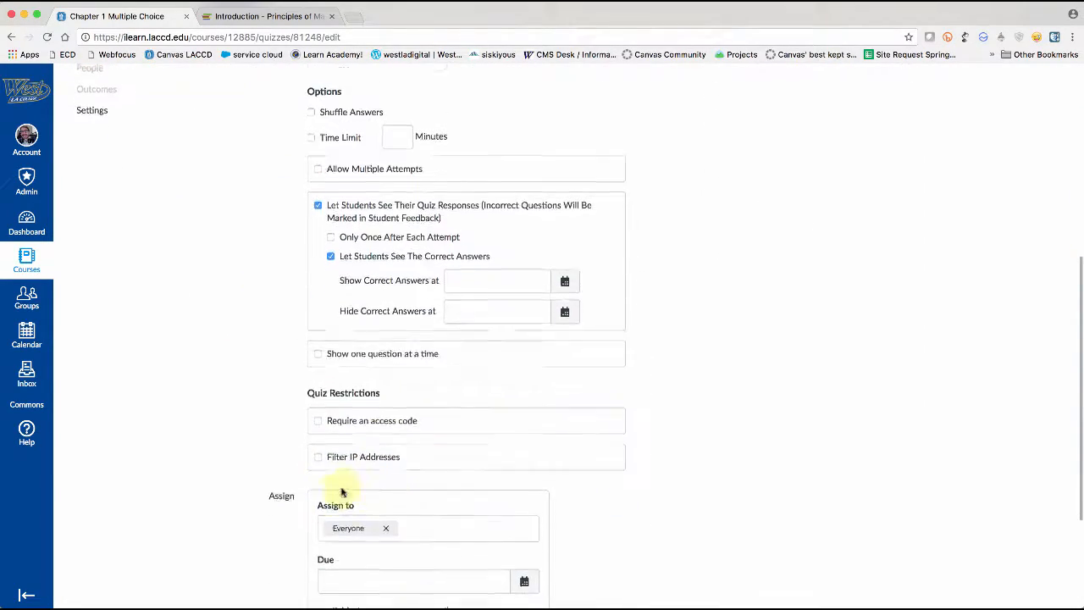
pyautogui.scroll(15, 516, 370)
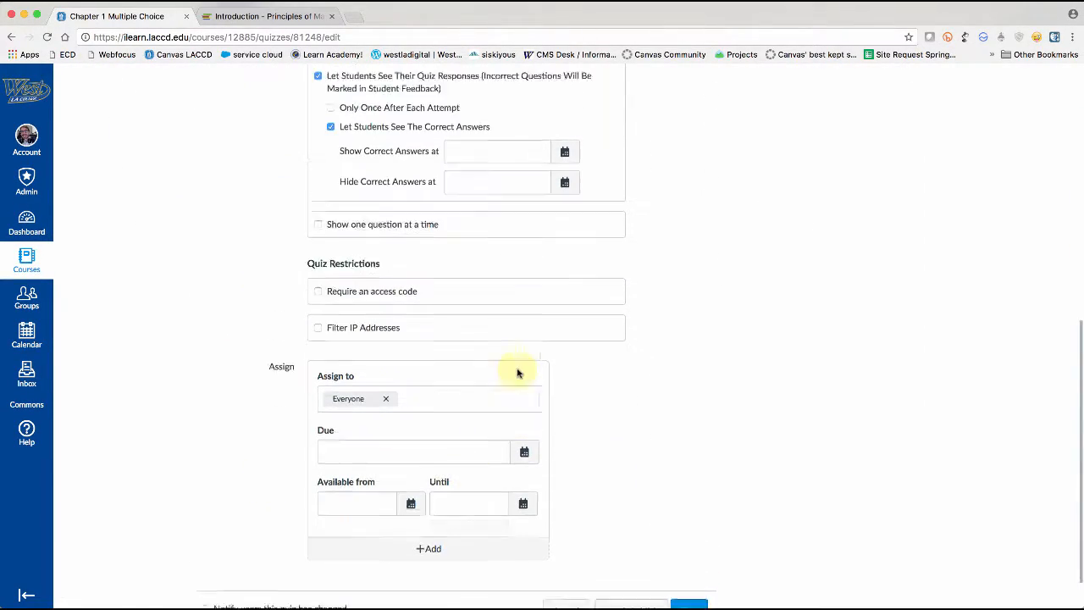
pyautogui.scroll(-1, 329, 512)
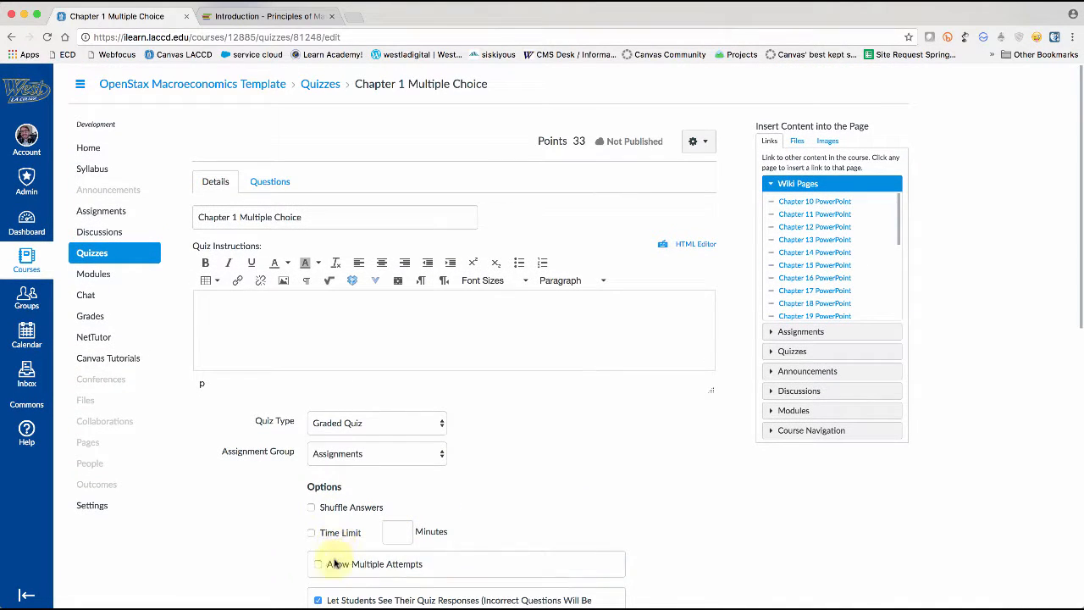
# Try setting the Chapter 1 Multiple Choice question group to pick 10 questions, and discard the quiz edits
pyautogui.click(264, 183)
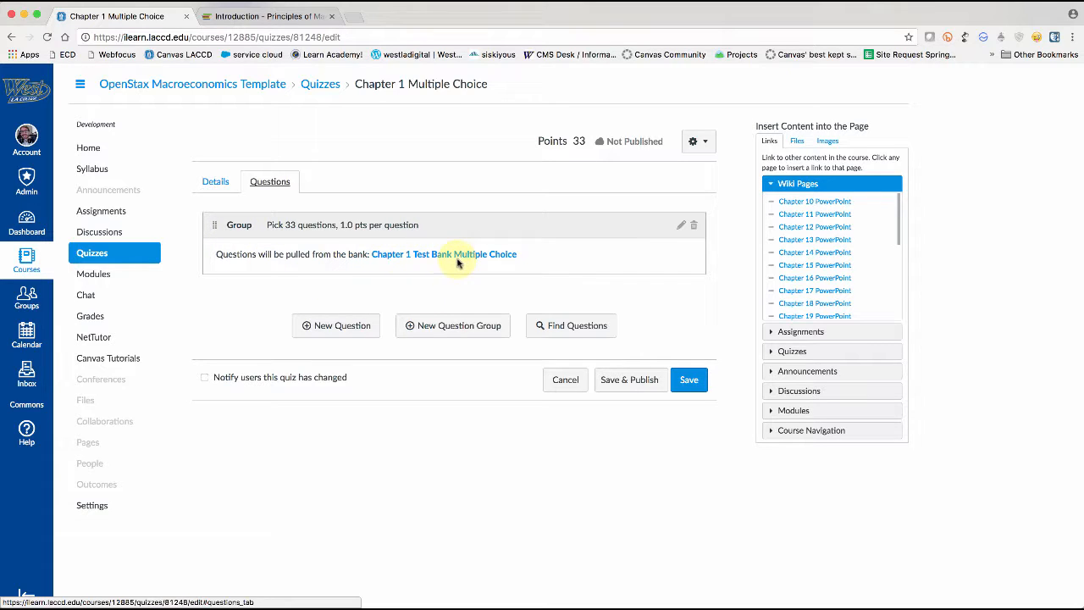
pyautogui.click(680, 227)
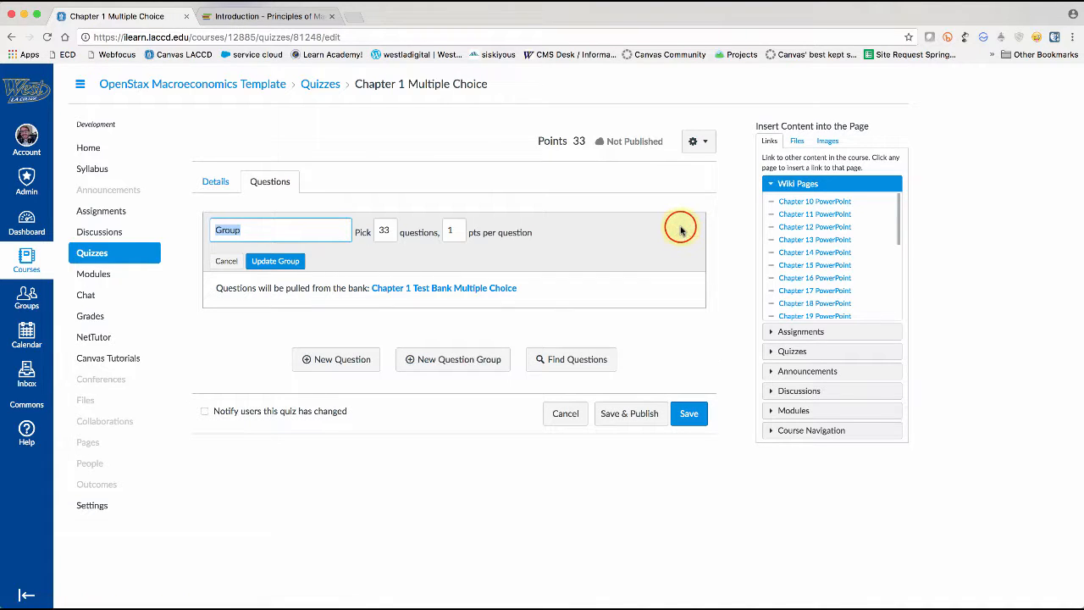
pyautogui.click(387, 231)
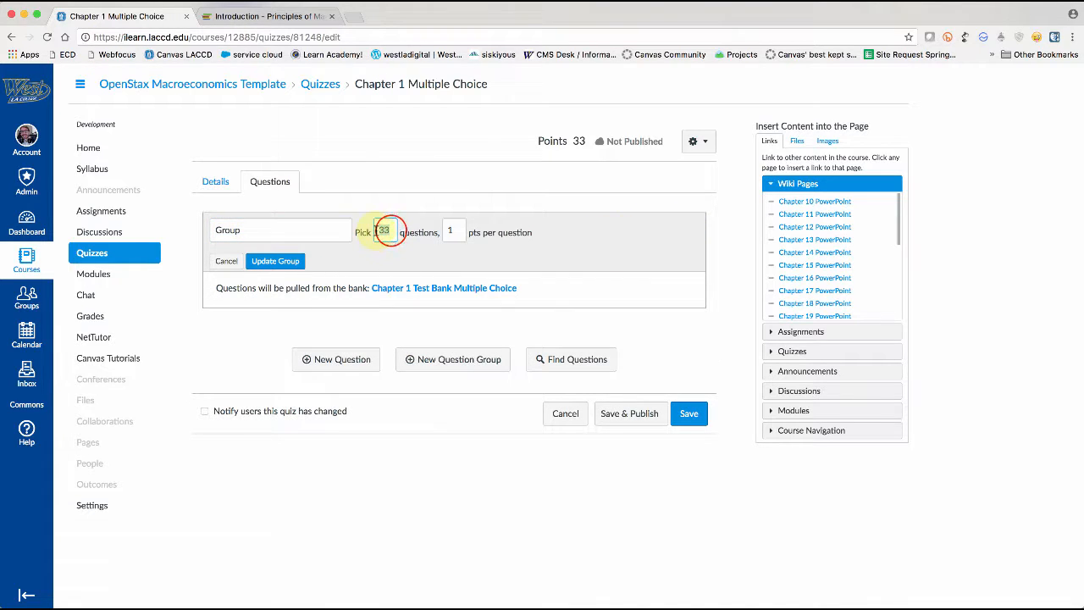
pyautogui.write('10')
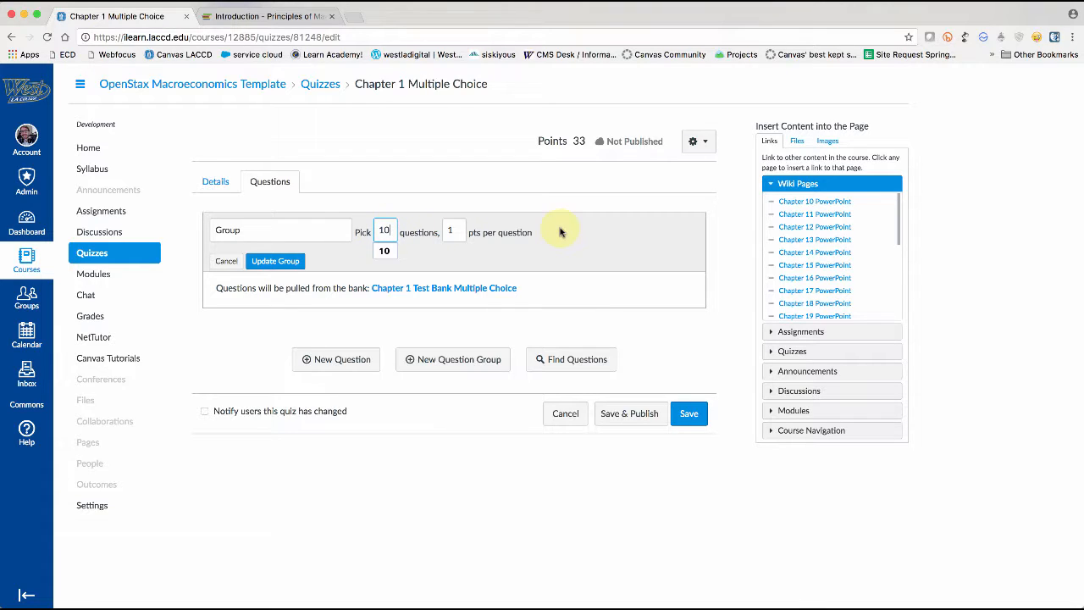
pyautogui.click(560, 230)
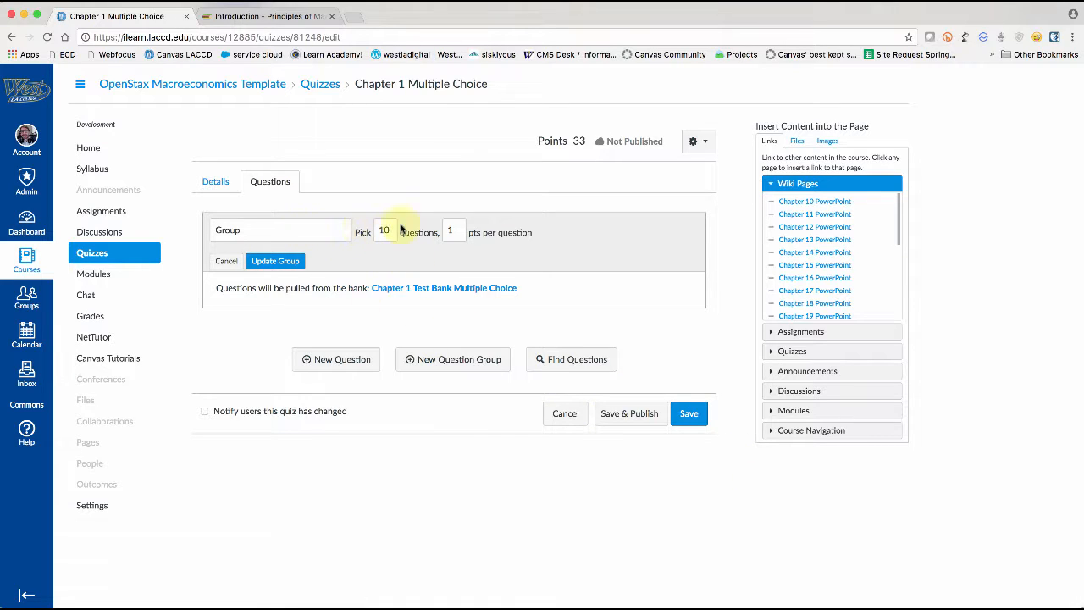
pyautogui.click(565, 413)
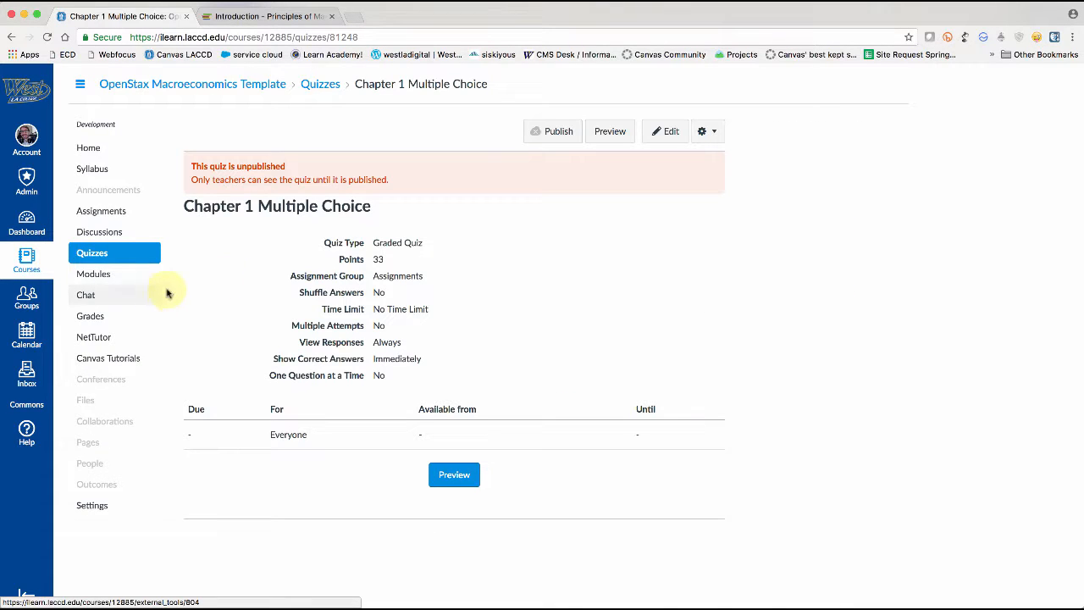
# Start a new quiz and browse the existing test bank questions, including those in the Chapter 3 Test Bank Essay
pyautogui.click(131, 256)
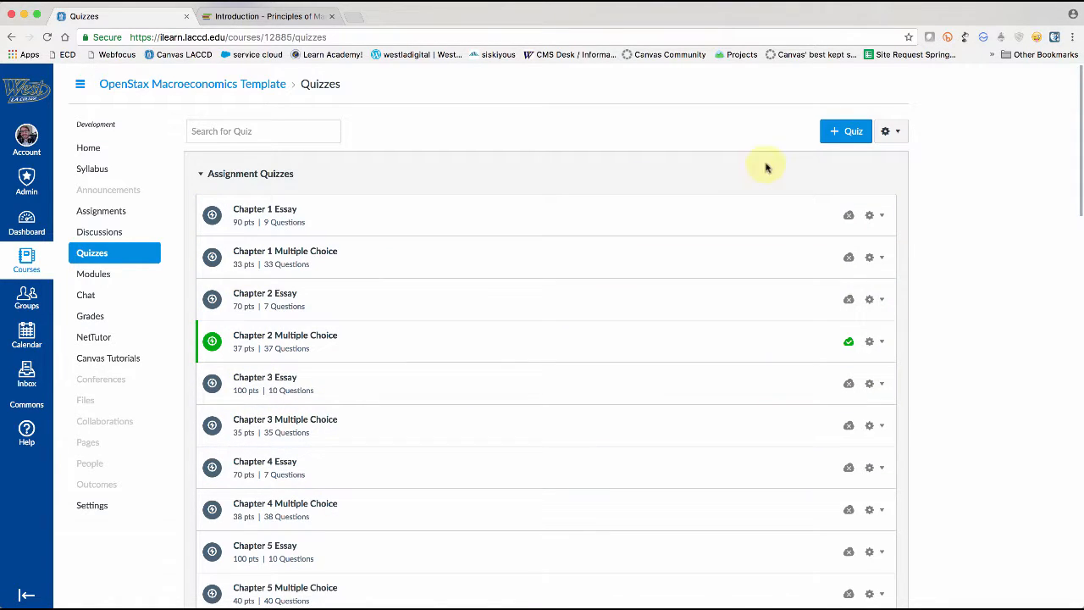
pyautogui.click(843, 134)
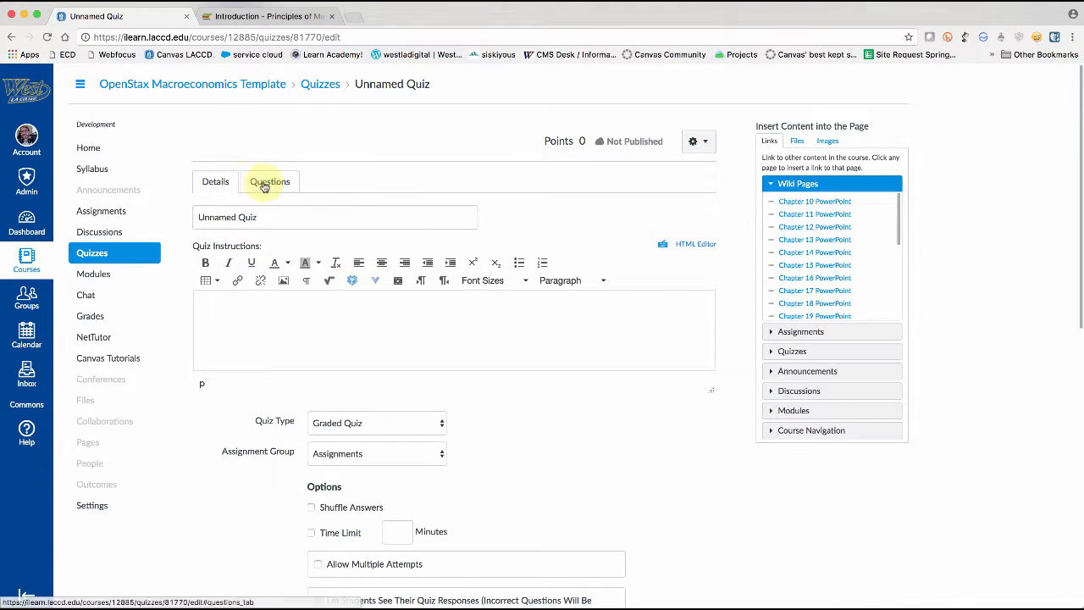
pyautogui.click(268, 183)
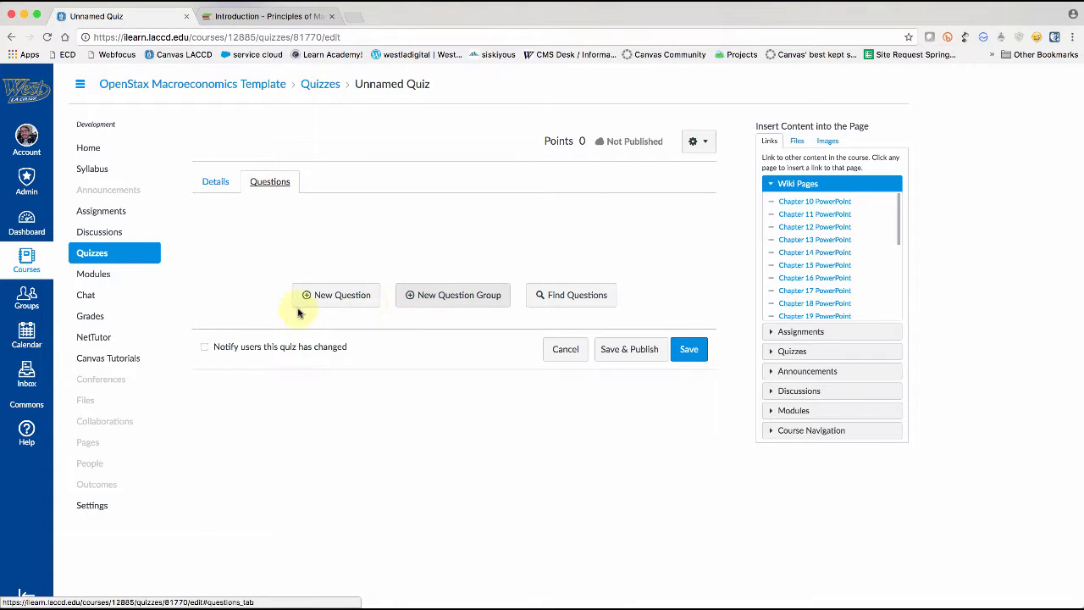
pyautogui.click(568, 298)
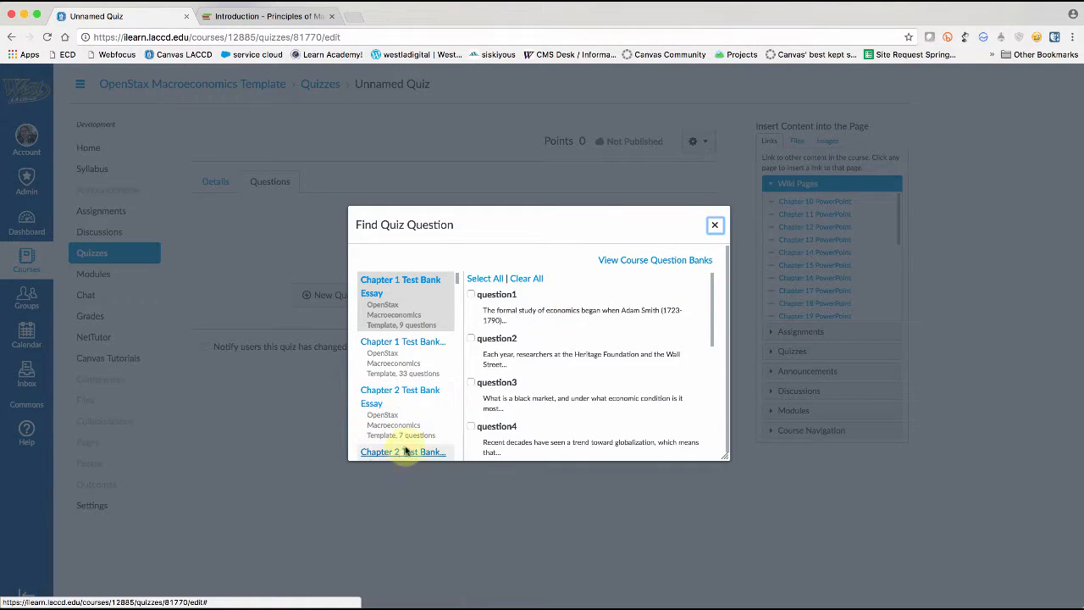
pyautogui.scroll(-5, 404, 451)
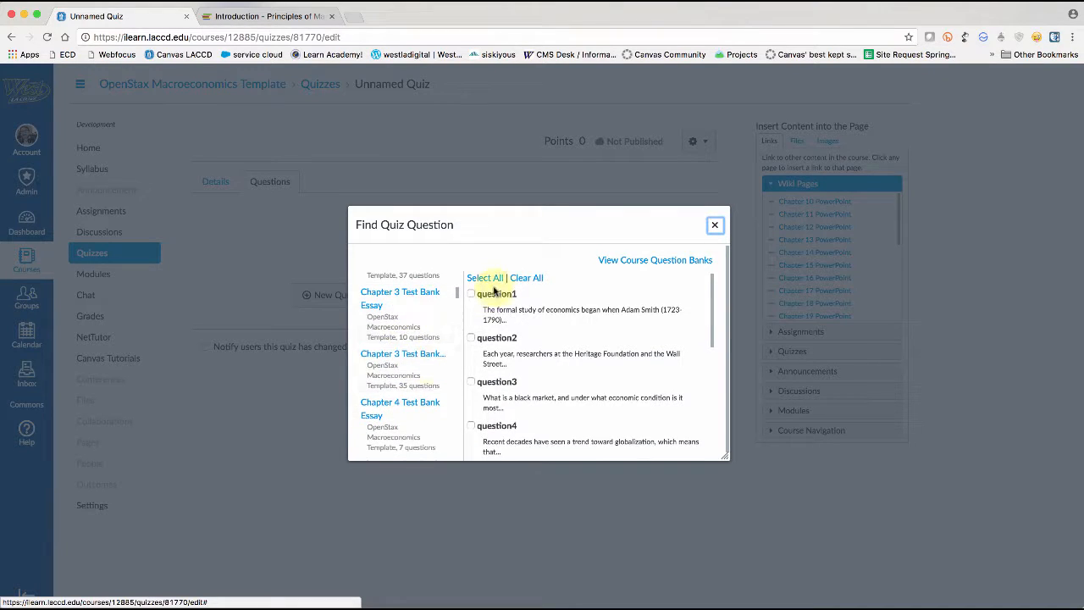
pyautogui.click(415, 329)
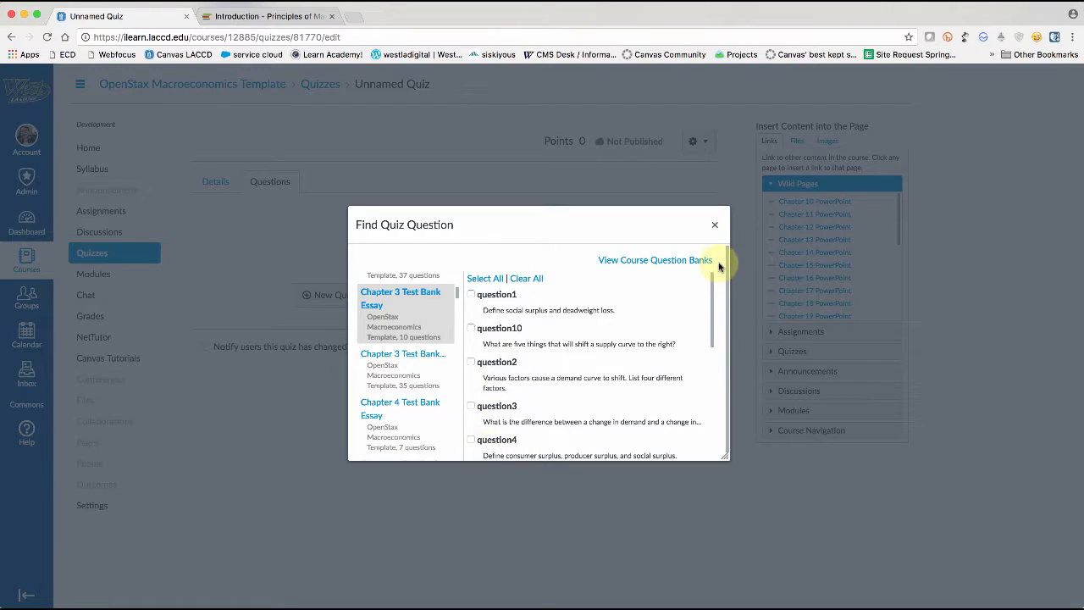
pyautogui.click(715, 224)
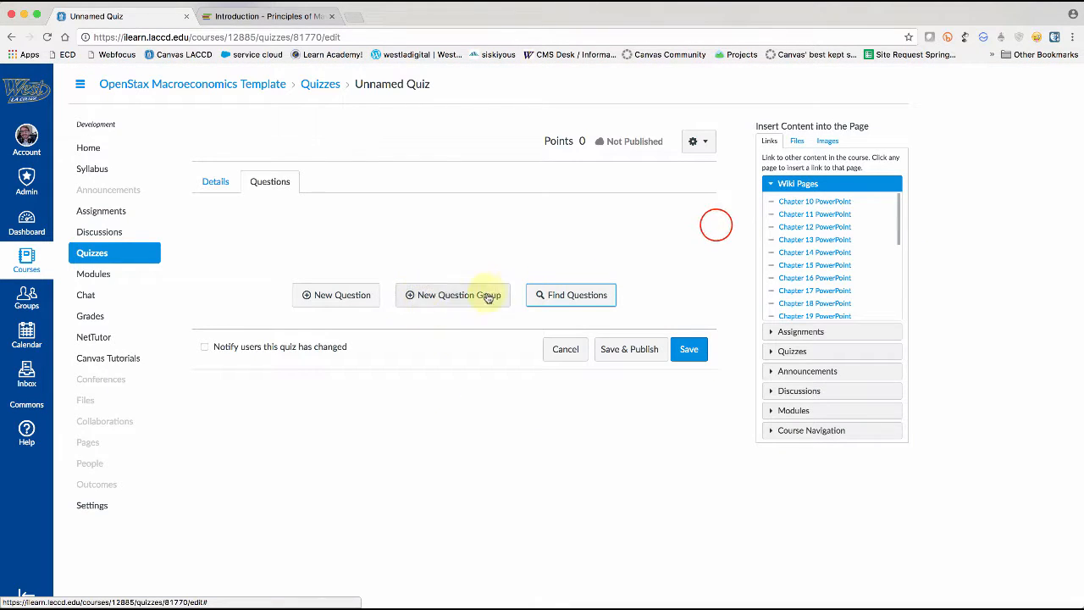
# Try adding a question group linked to the Chapter 1 Test Bank Essay at 10 points per question, and cancel the quiz edits
pyautogui.click(432, 296)
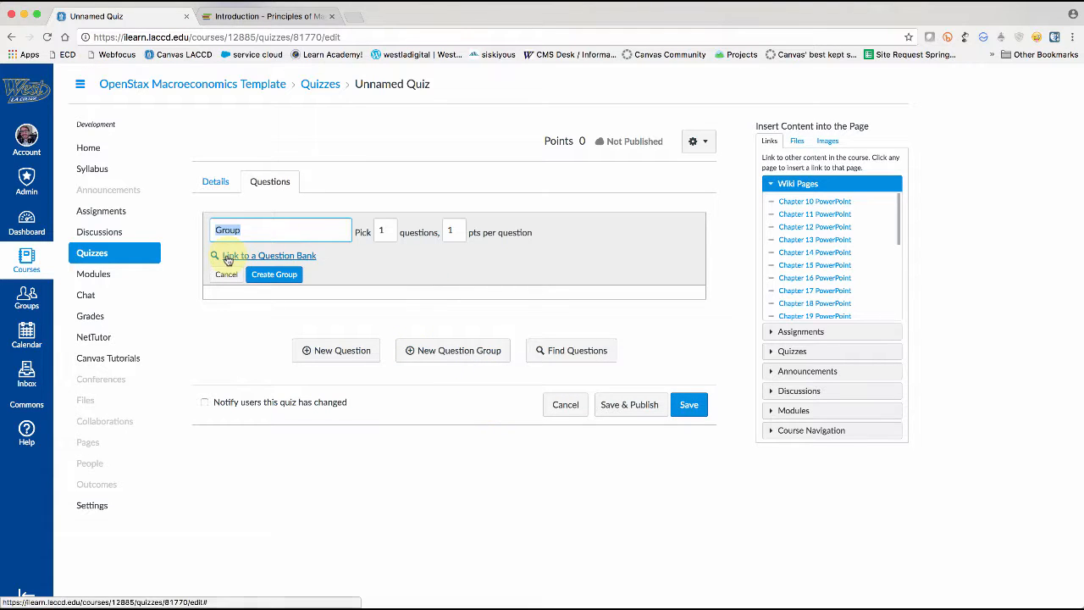
pyautogui.click(288, 256)
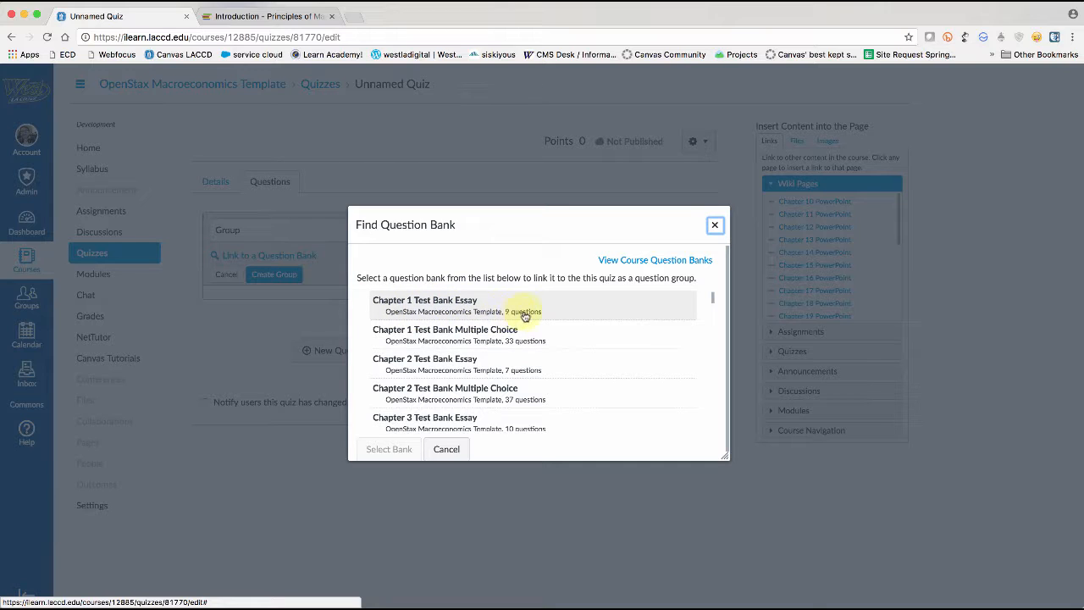
pyautogui.click(465, 303)
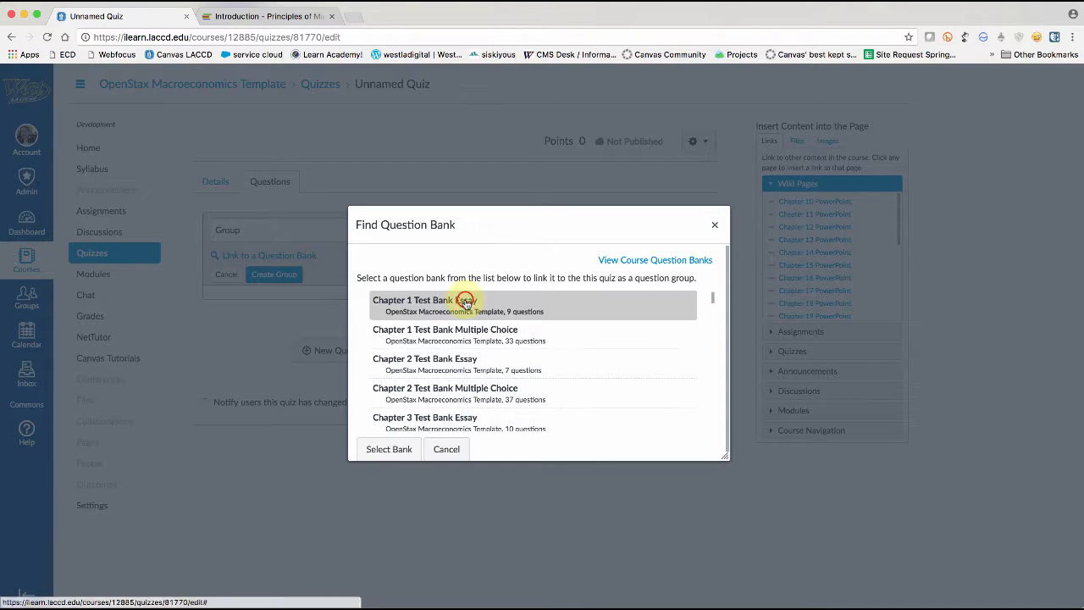
pyautogui.click(390, 448)
pyautogui.doubleClick(383, 232)
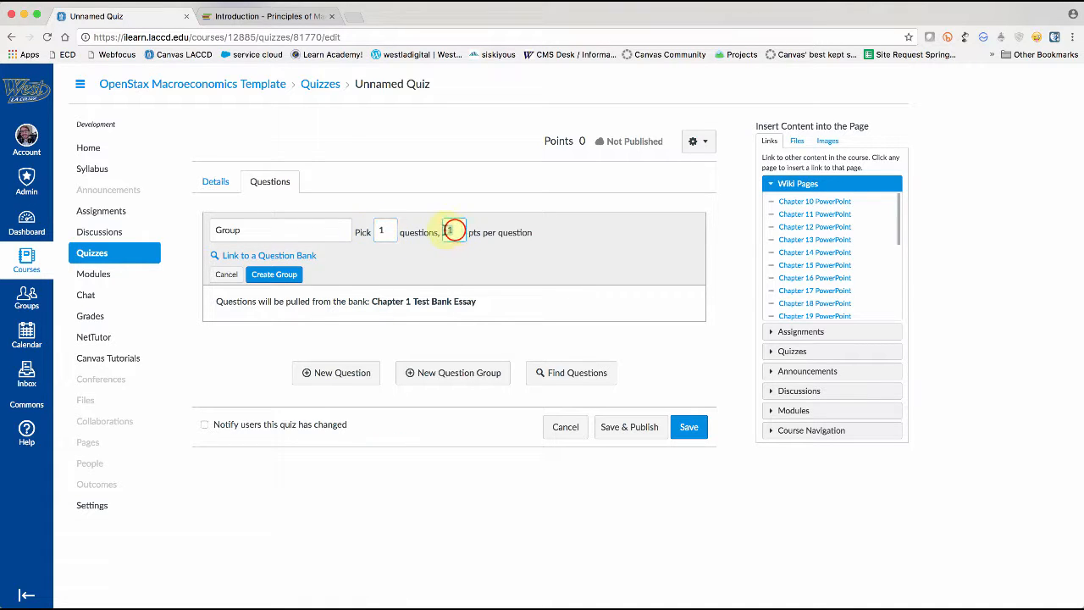
pyautogui.doubleClick(454, 230)
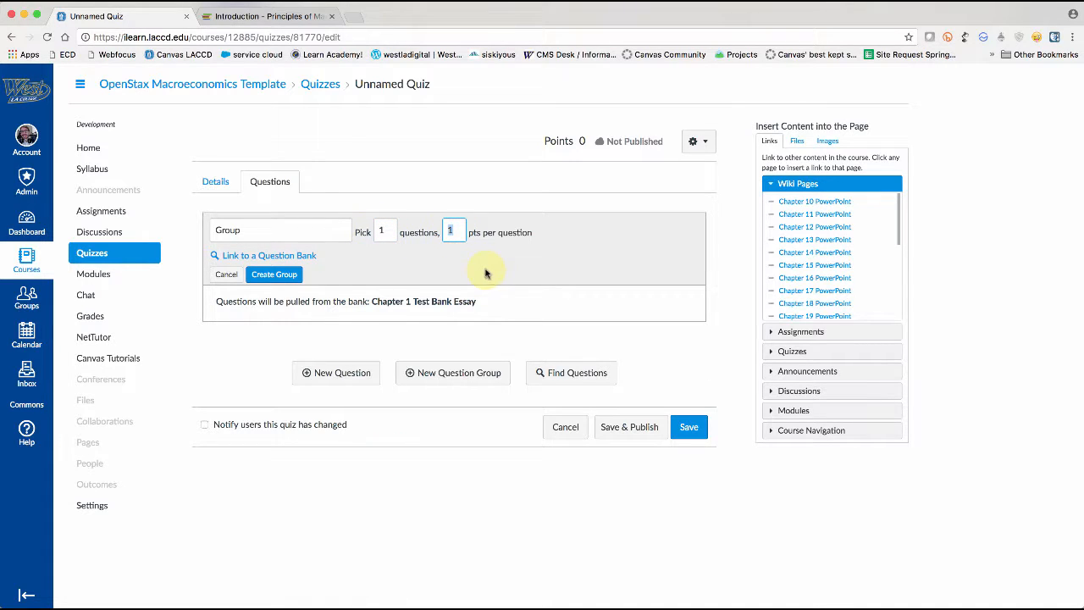
pyautogui.write('1')
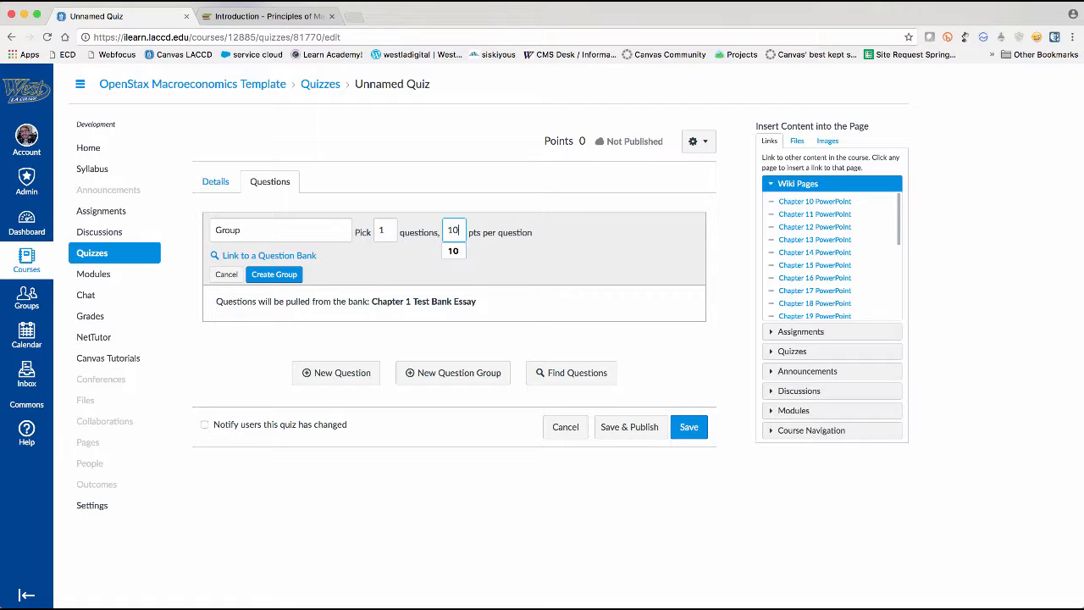
pyautogui.click(492, 271)
pyautogui.click(563, 427)
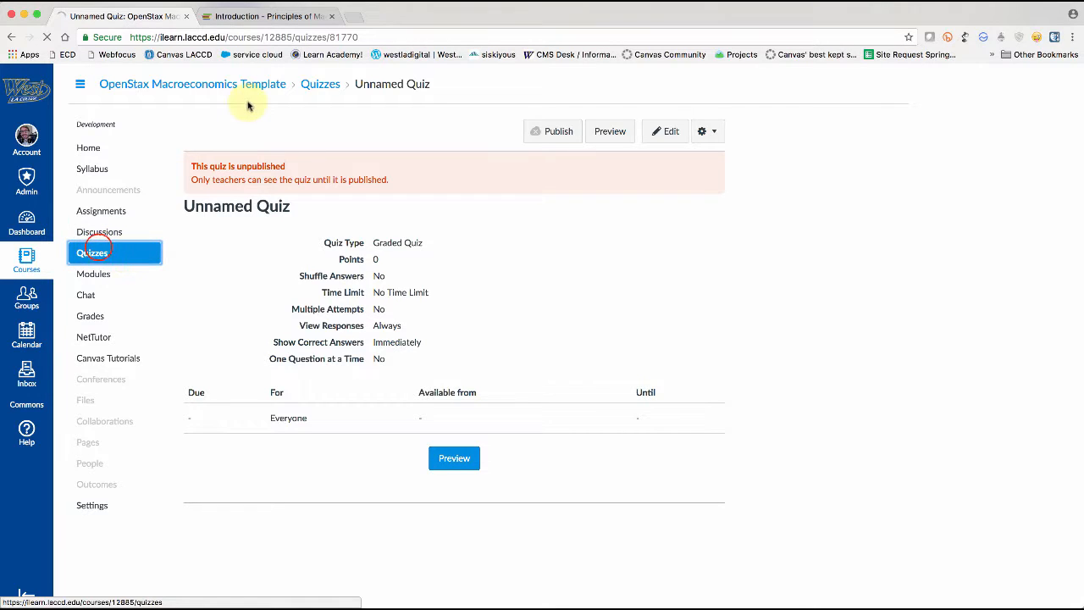
# Delete the Unnamed Quiz from the course's quiz list
pyautogui.click(95, 248)
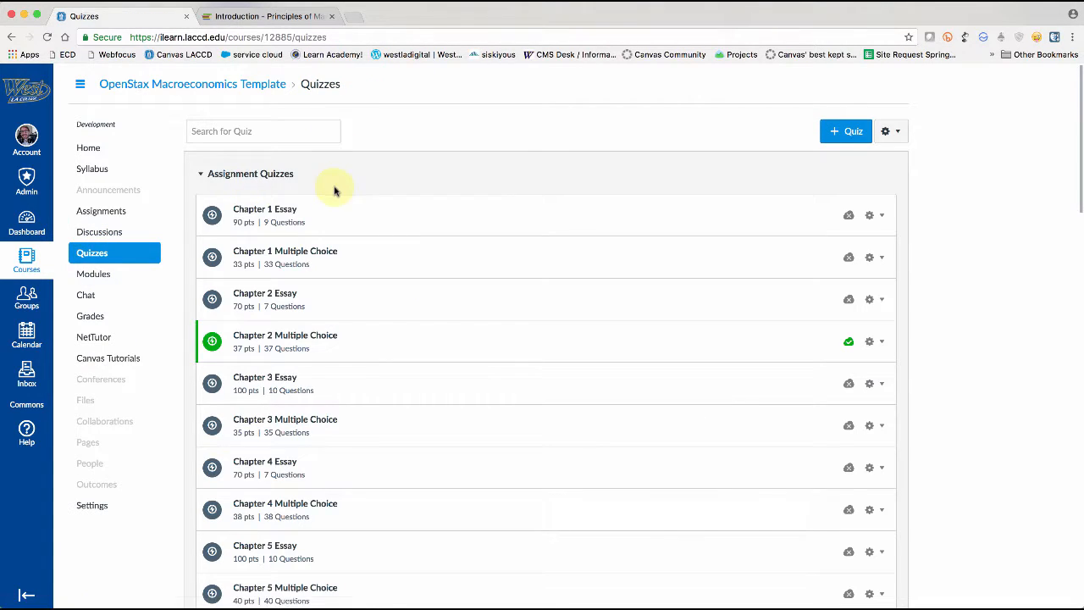
pyautogui.scroll(-10, 340, 410)
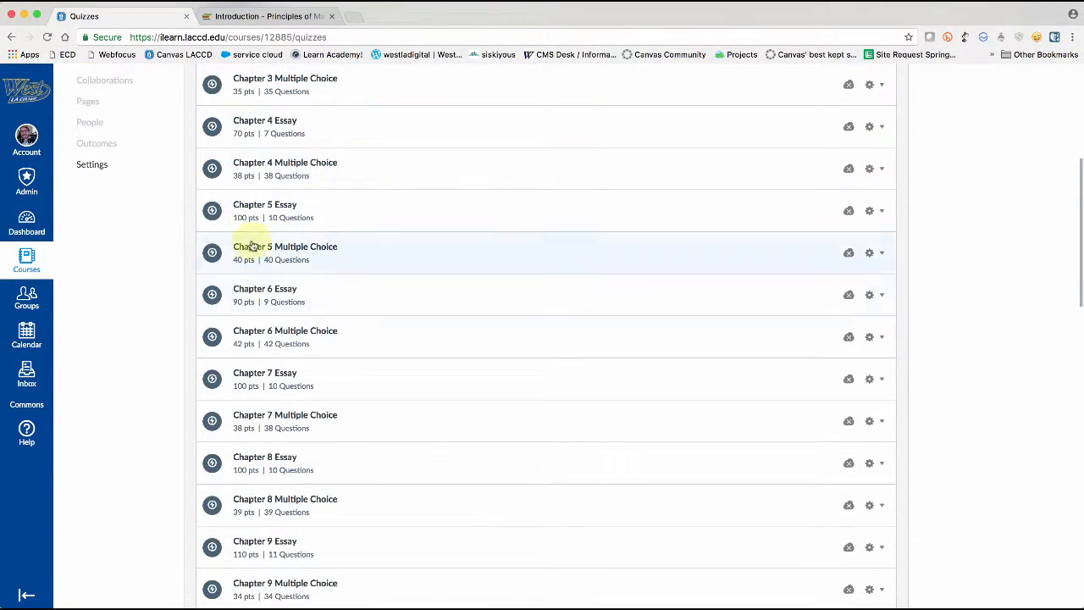
pyautogui.scroll(-2, 381, 277)
pyautogui.scroll(-20, 381, 277)
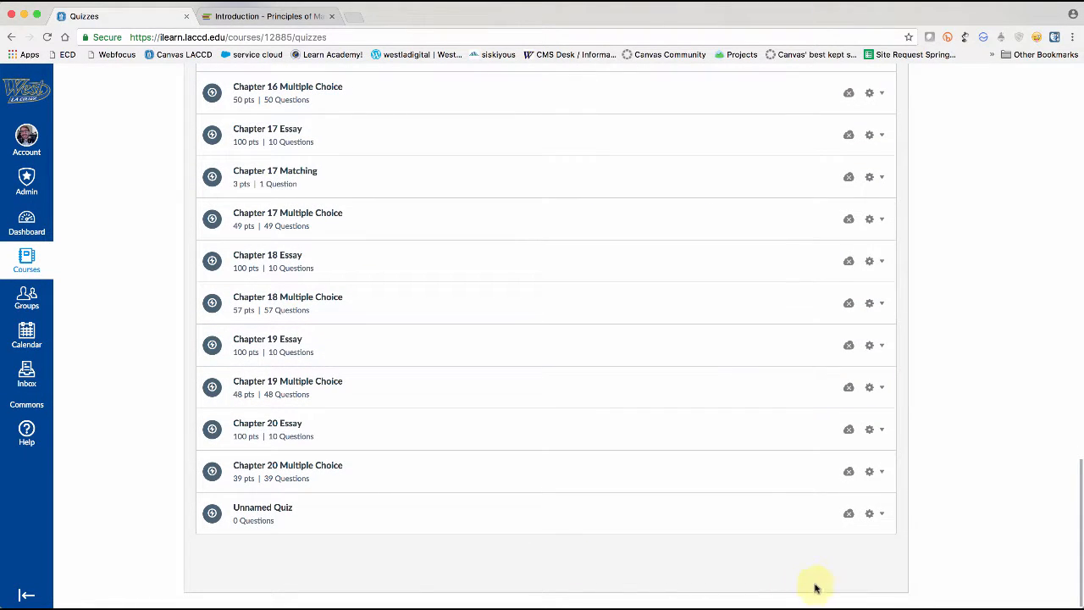
pyautogui.click(874, 513)
pyautogui.click(843, 561)
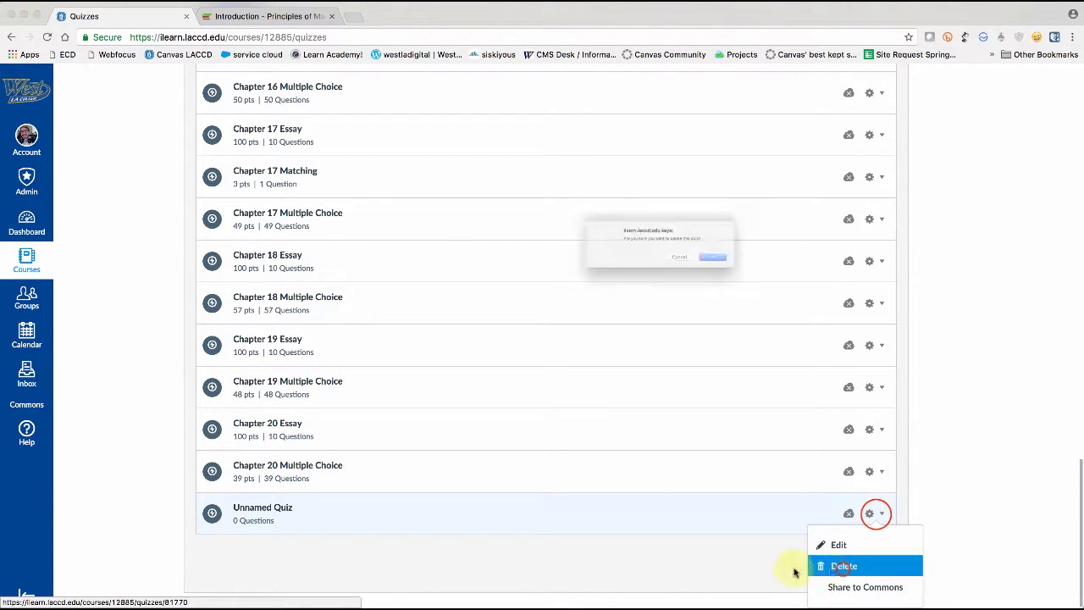
pyautogui.click(756, 270)
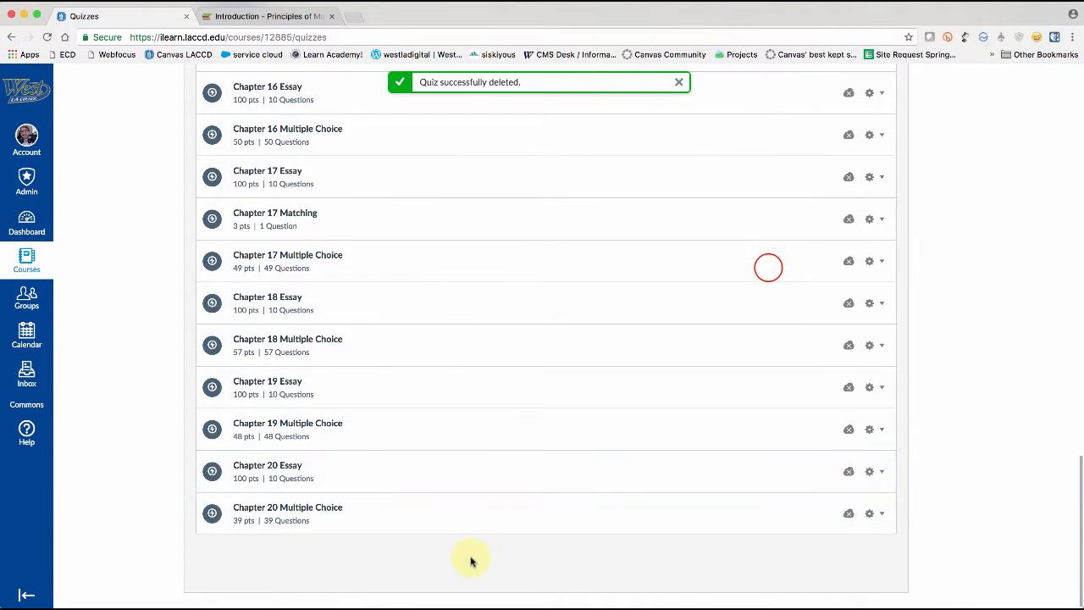
# Open the course's question banks and look through the list of chapter essay and multiple choice test banks
pyautogui.scroll(20, 471, 508)
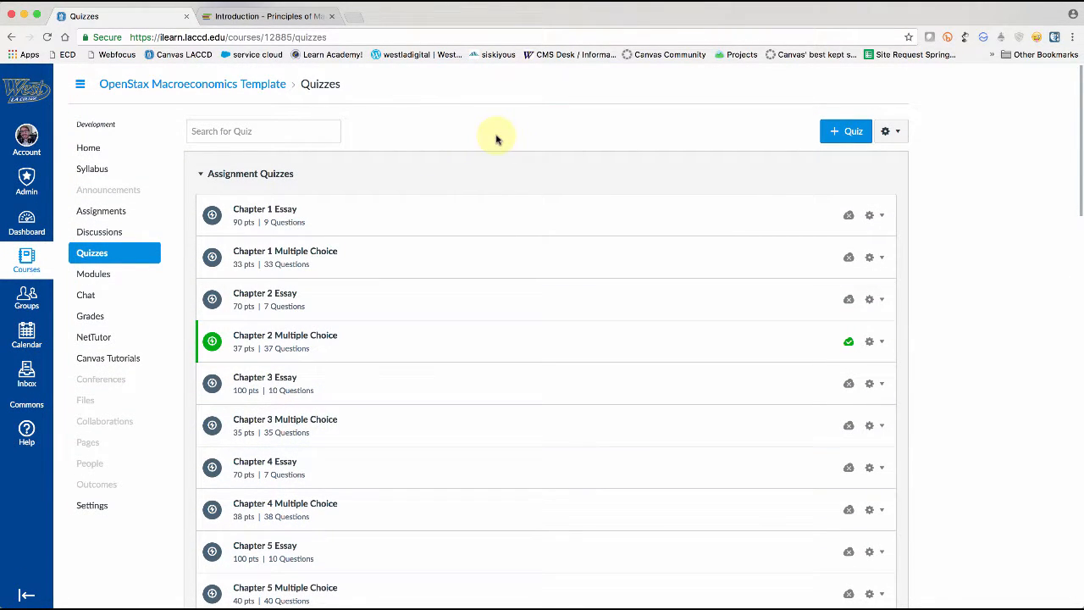
pyautogui.click(894, 134)
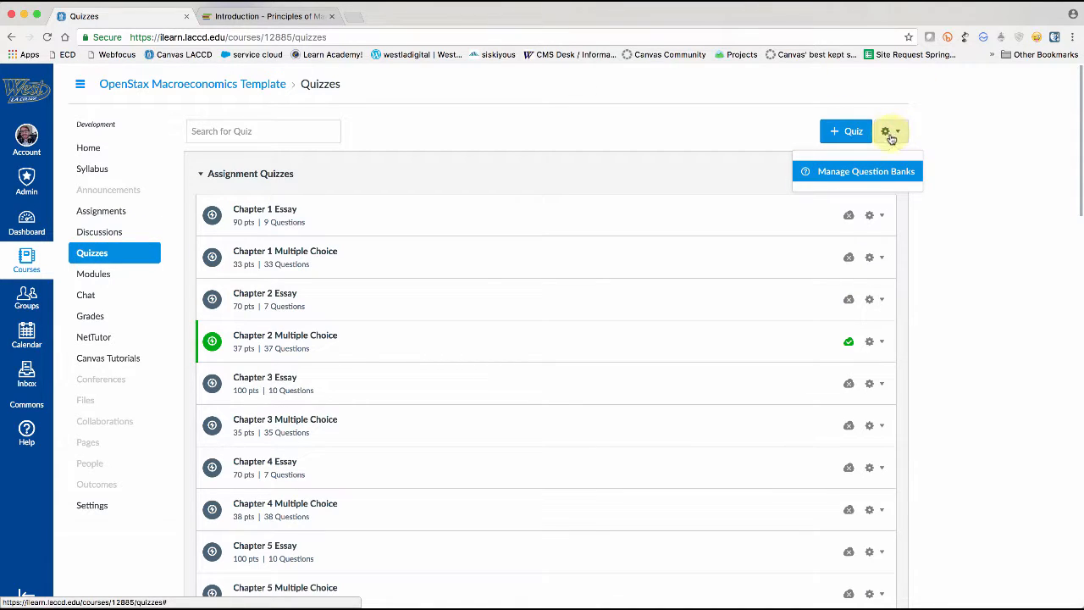
pyautogui.click(854, 172)
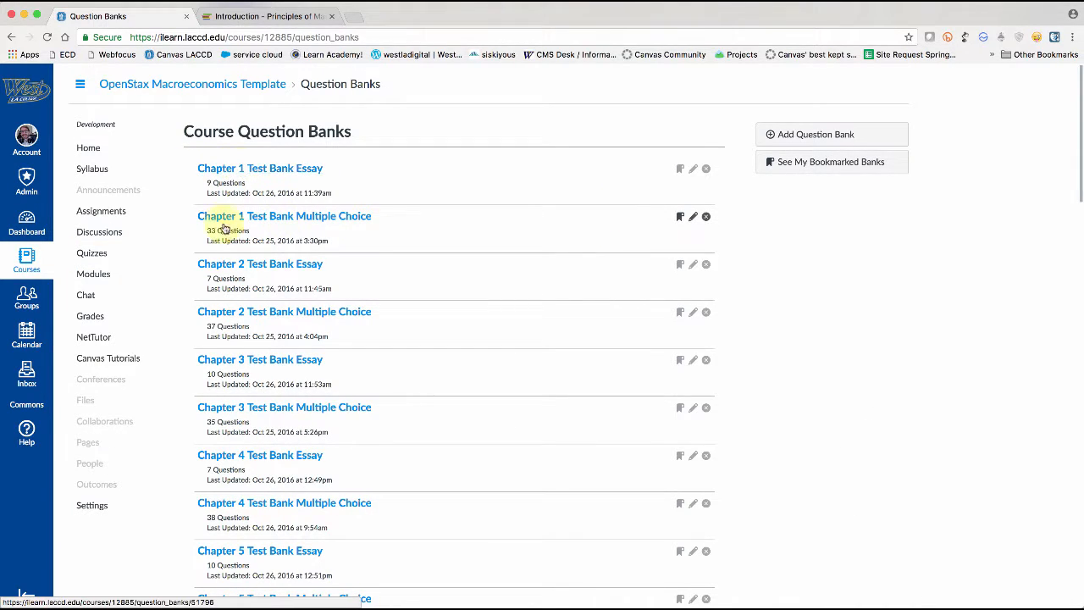
pyautogui.scroll(-1, 260, 272)
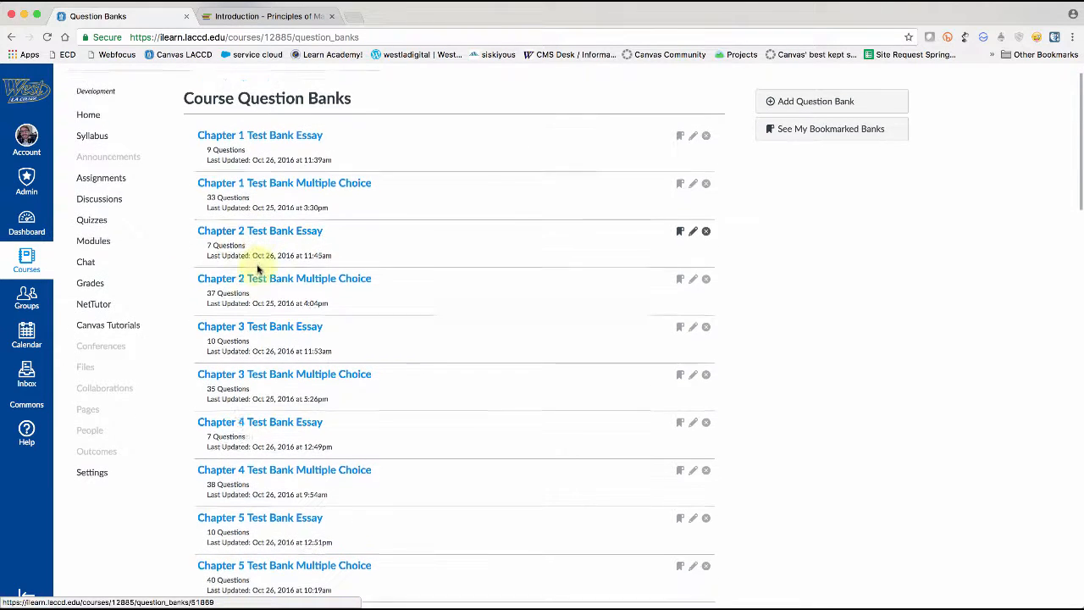
pyautogui.scroll(-3, 234, 314)
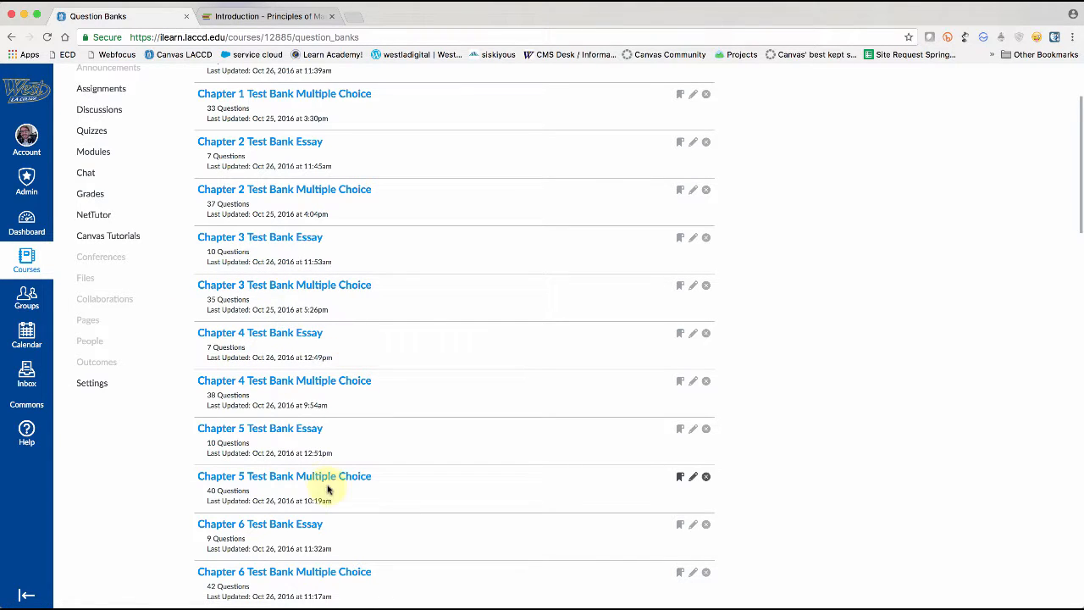
# Open the Chapter 1 Test Bank Essay and read through its questions
pyautogui.scroll(3, 329, 449)
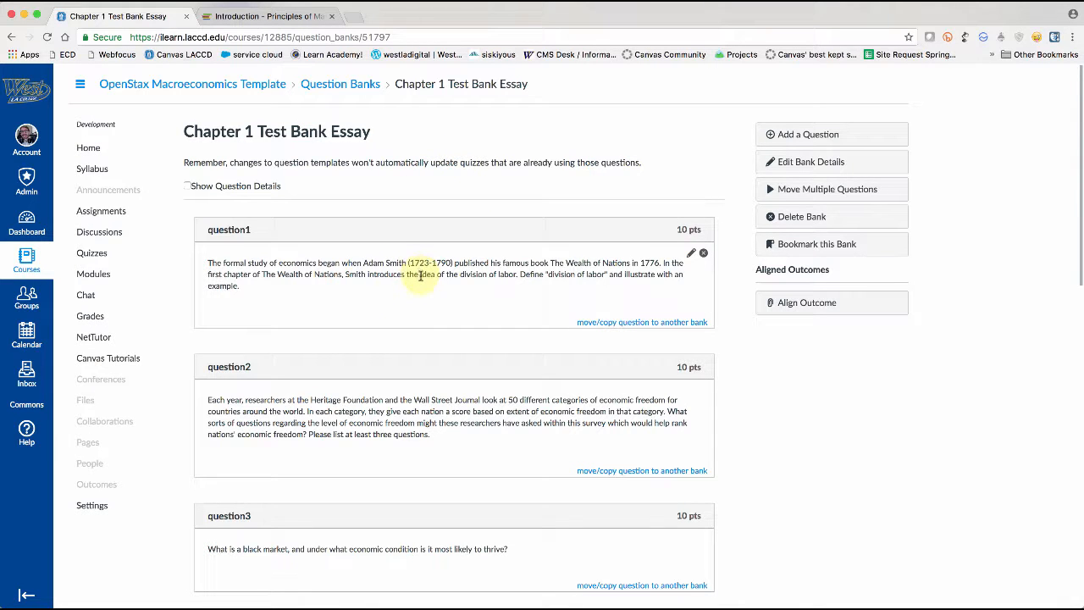
pyautogui.scroll(-2, 362, 296)
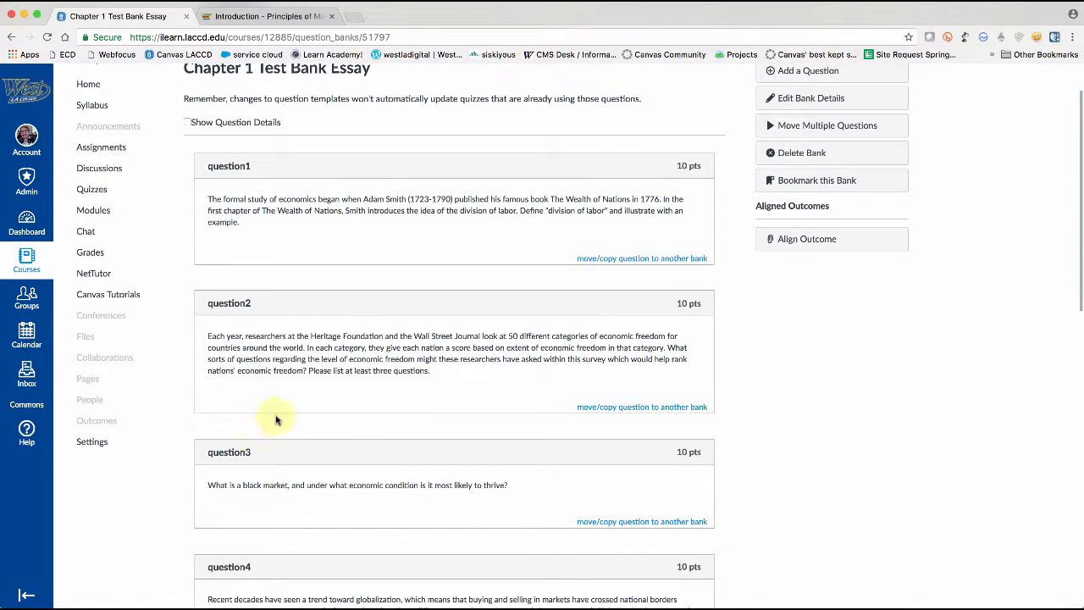
pyautogui.scroll(-1, 278, 416)
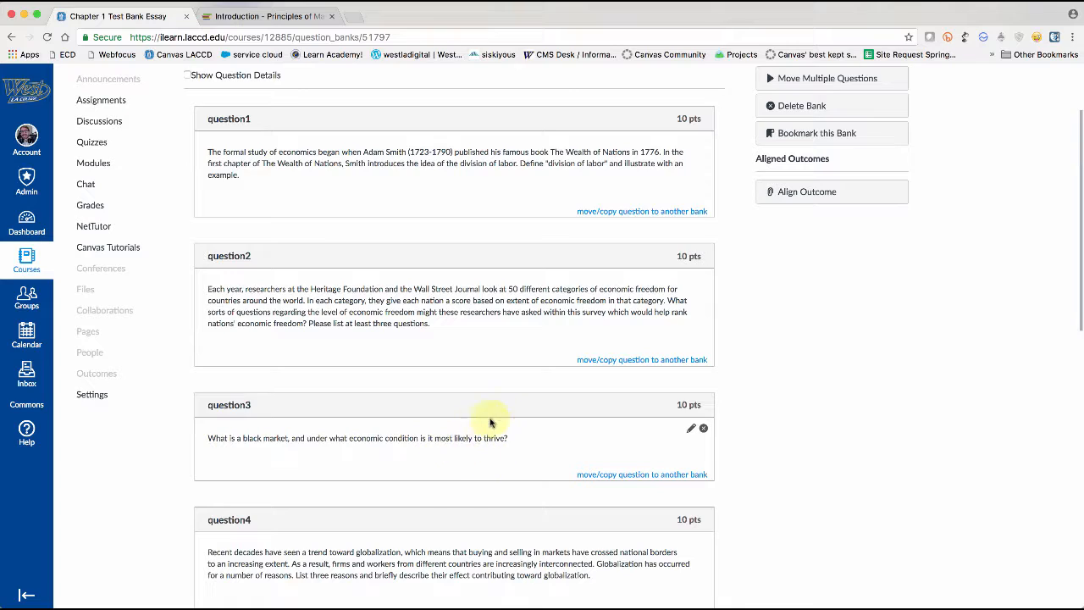
pyautogui.scroll(-3, 358, 438)
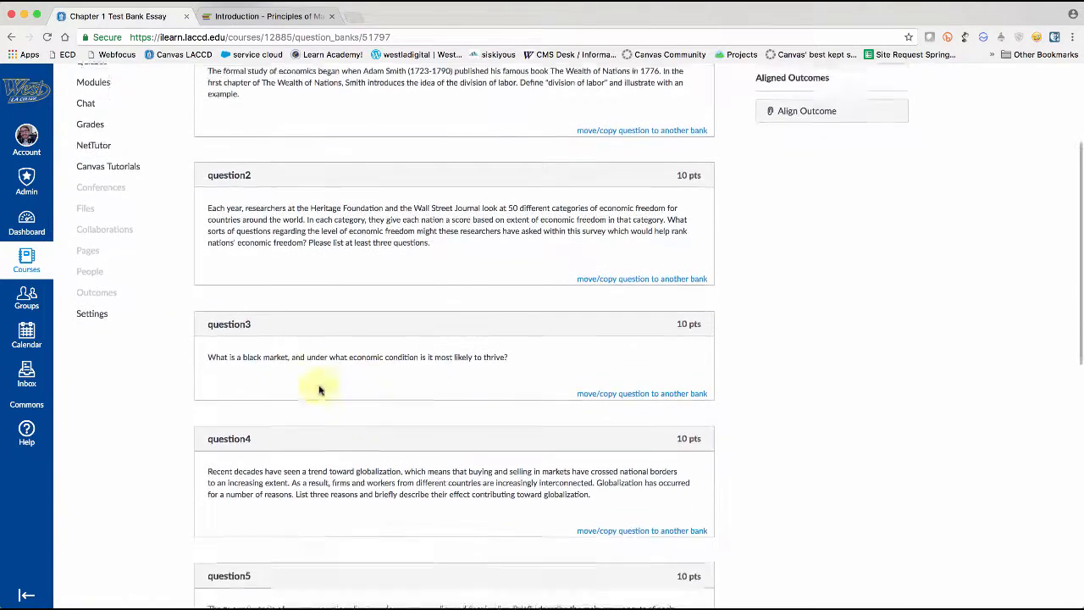
pyautogui.scroll(-10, 375, 369)
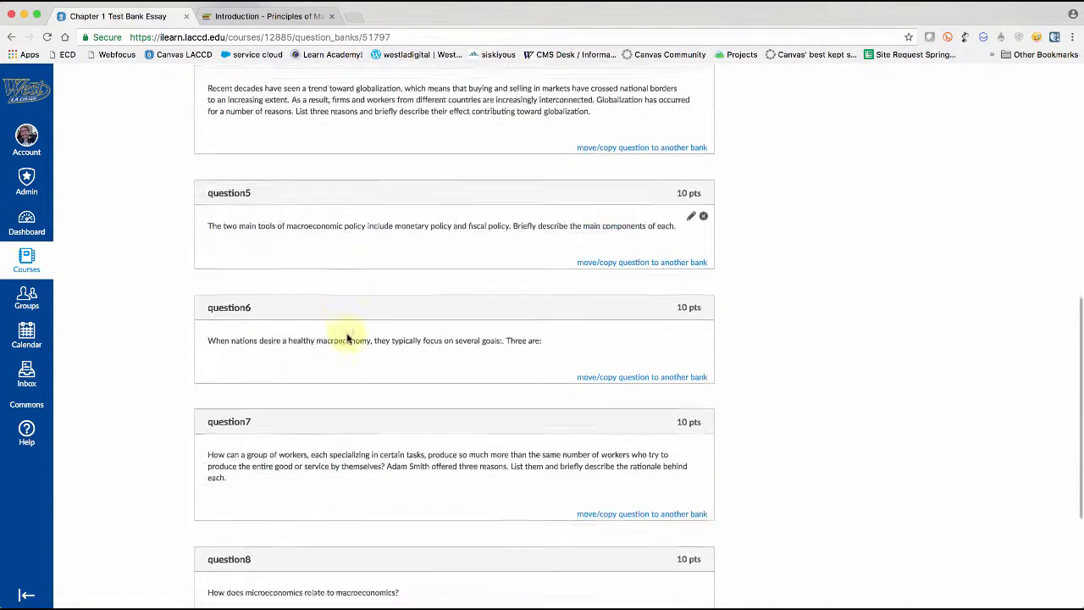
pyautogui.scroll(-3, 347, 337)
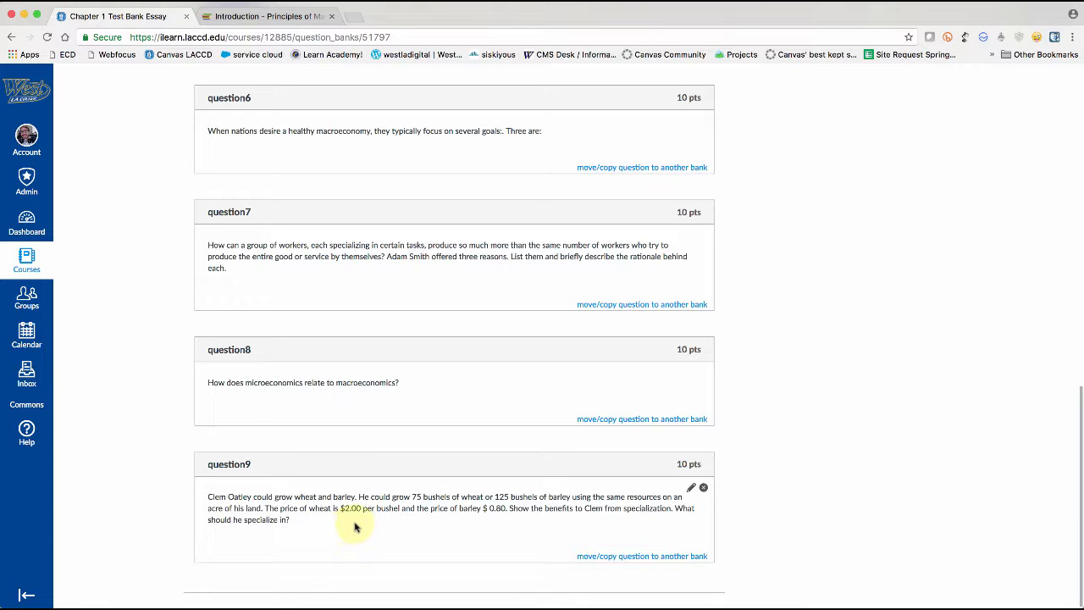
pyautogui.scroll(10, 370, 526)
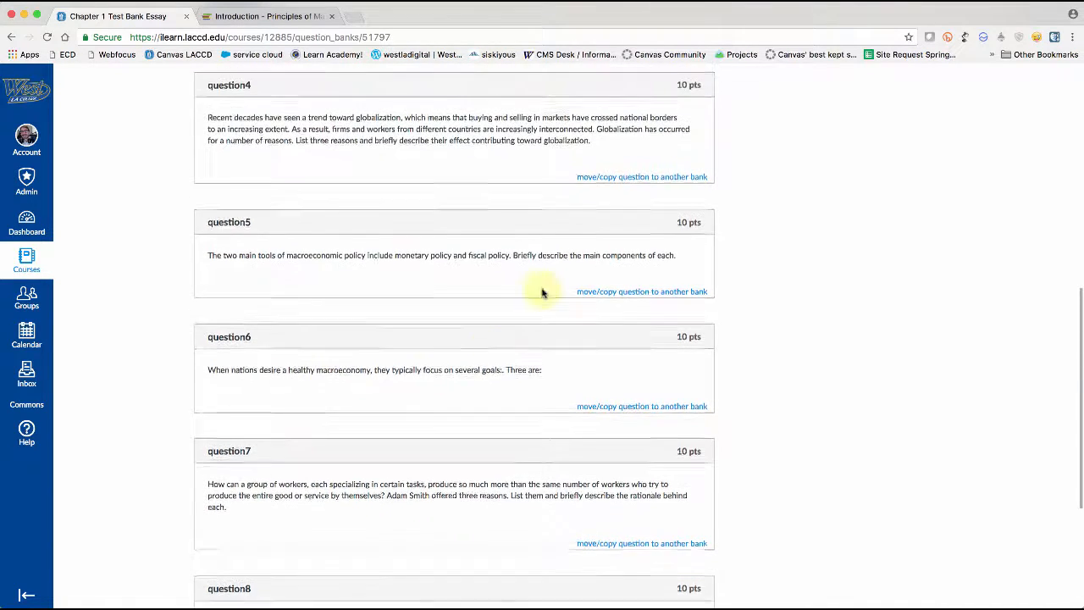
pyautogui.scroll(3, 472, 362)
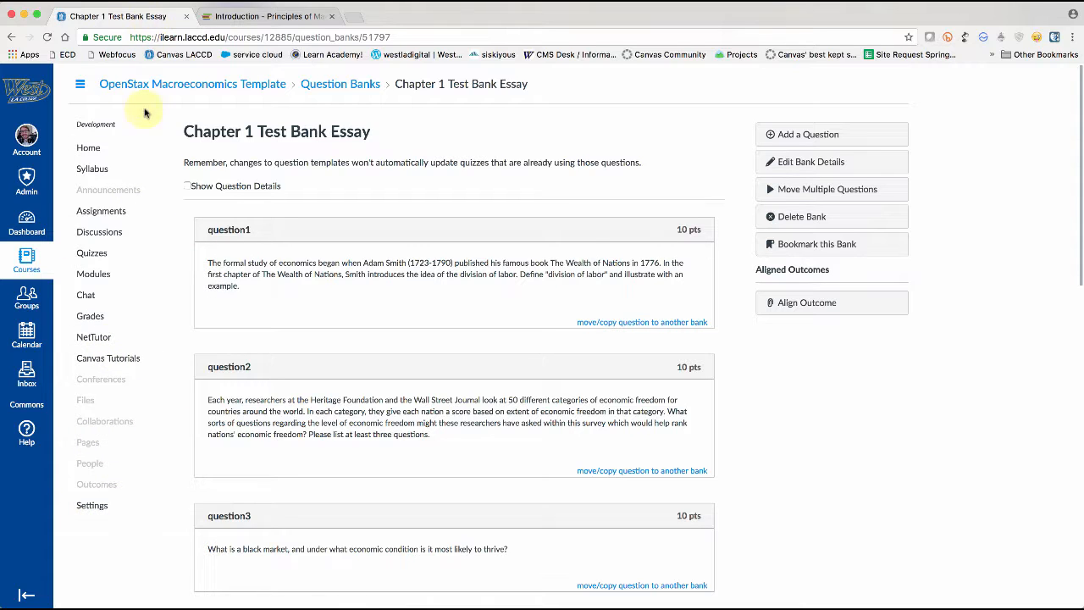
# Return to the course home page, then switch to the open online textbook and go to the OpenStax CNX home page
pyautogui.click(89, 147)
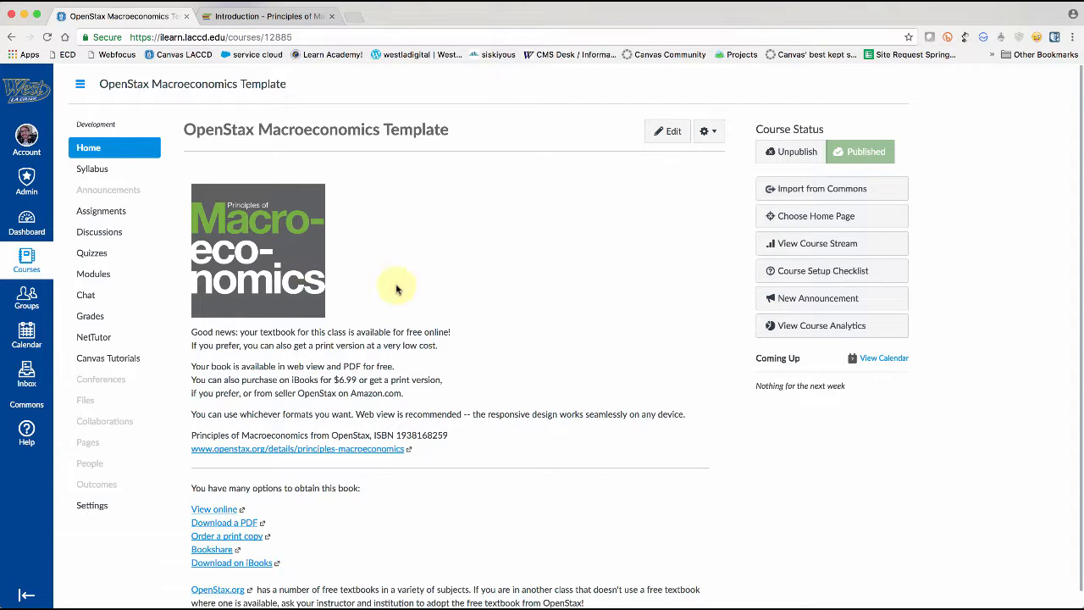
pyautogui.click(302, 19)
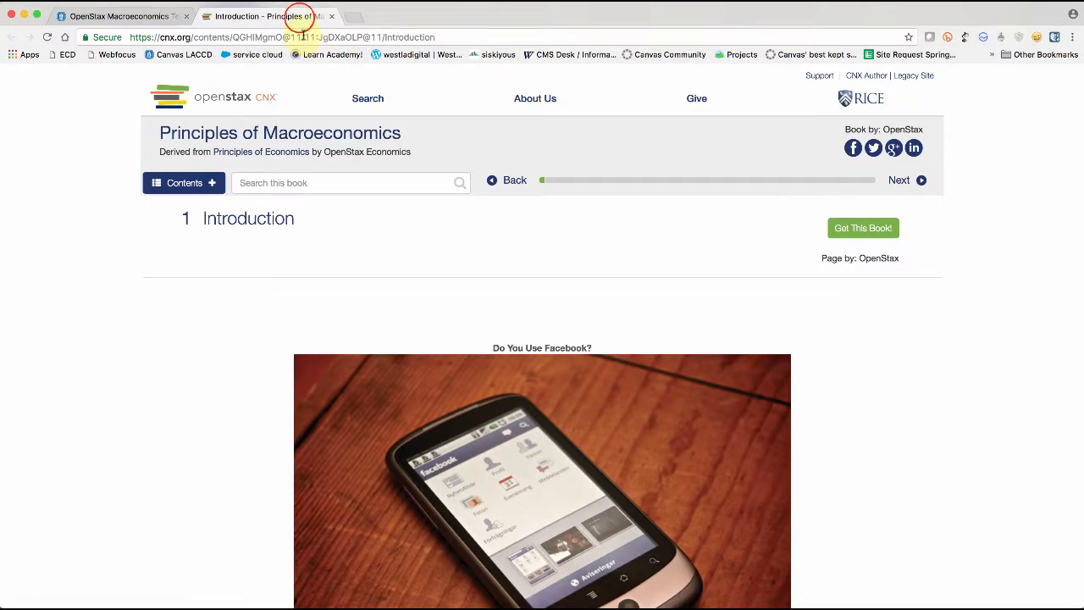
pyautogui.click(204, 95)
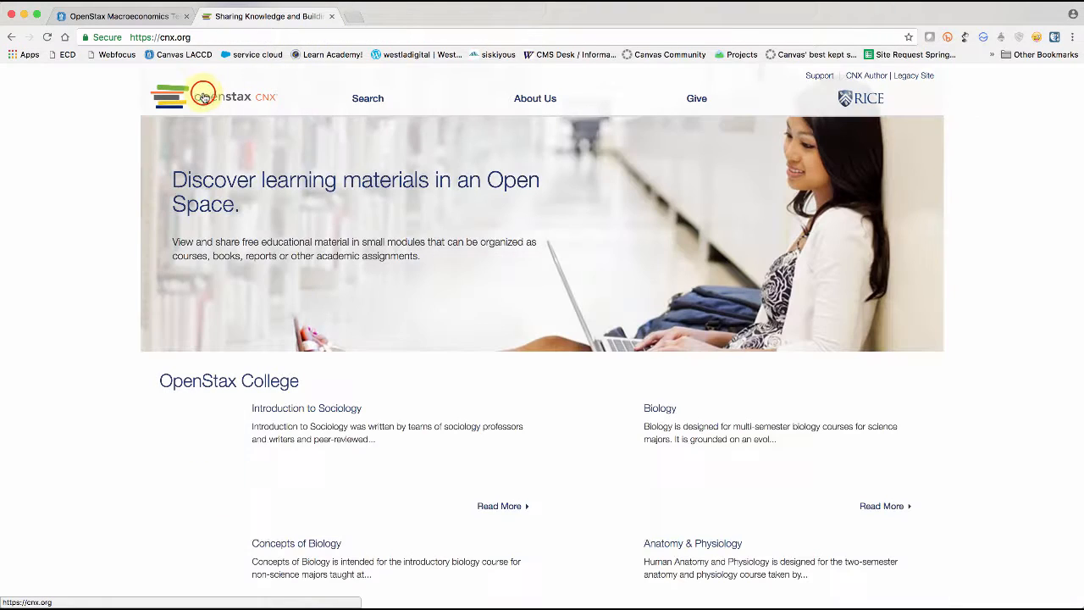
# Open the Biology book from the OpenStax College list, and go to the openstax.org home page
pyautogui.scroll(-5, 461, 196)
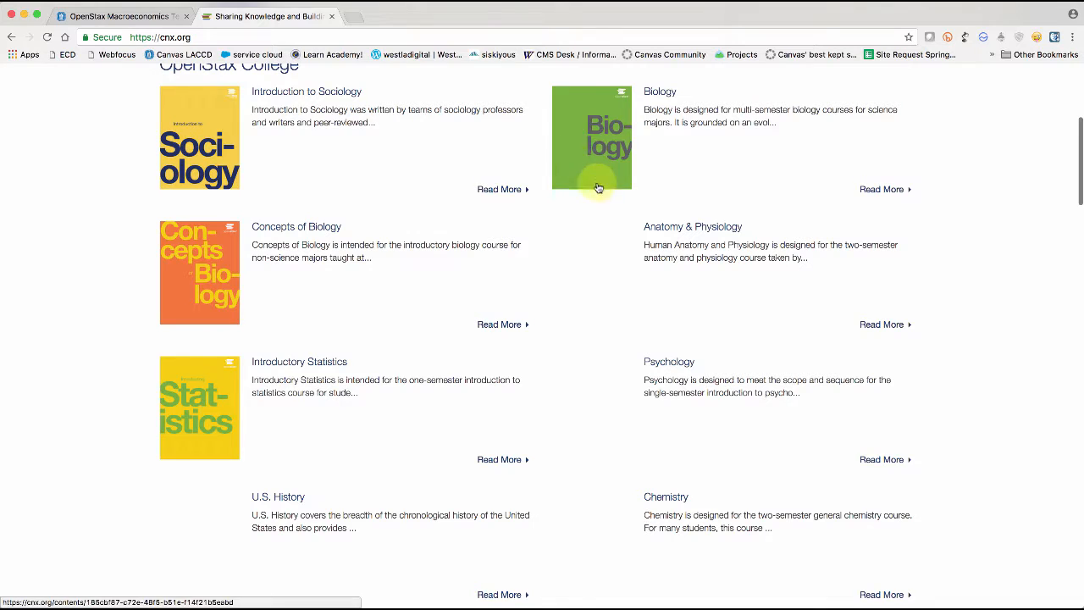
pyautogui.click(599, 146)
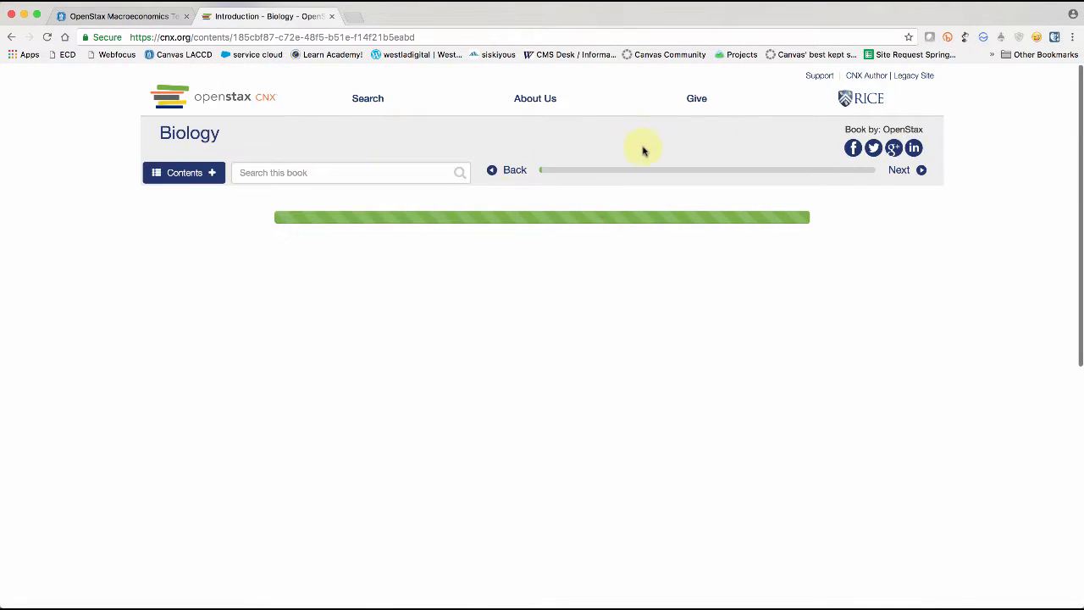
pyautogui.click(230, 36)
pyautogui.write('openstax.org')
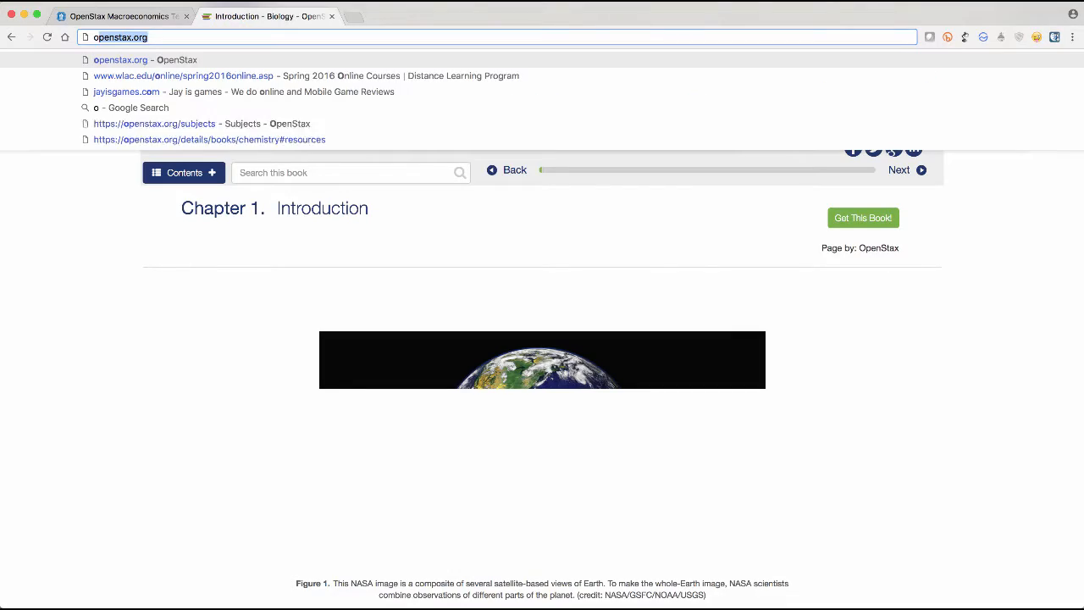
pyautogui.press('Return')
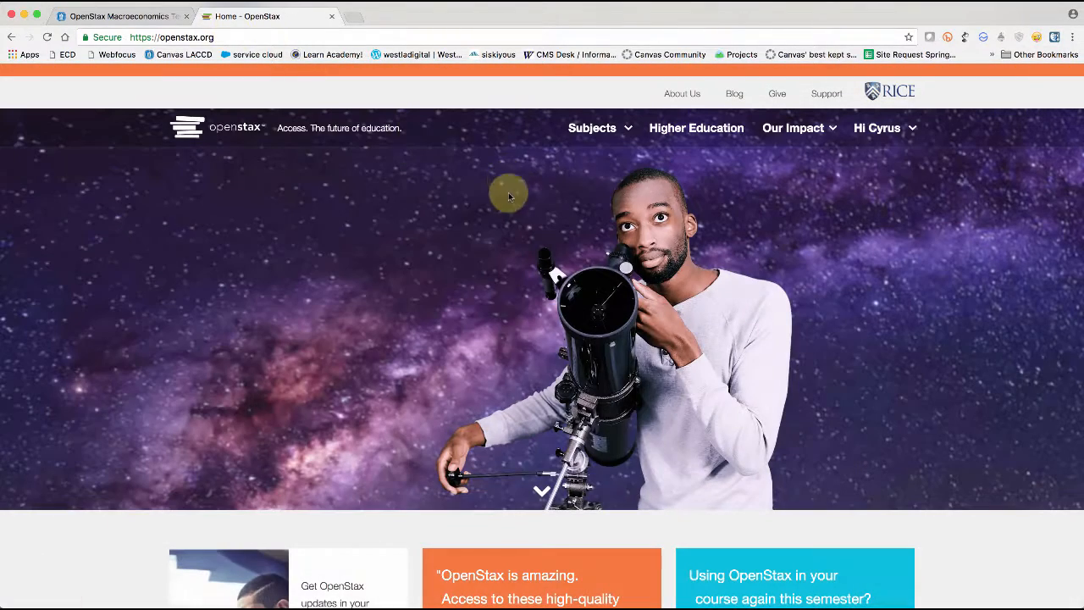
# Look over the OpenStax home page and open the Science subject listing
pyautogui.scroll(-1, 630, 200)
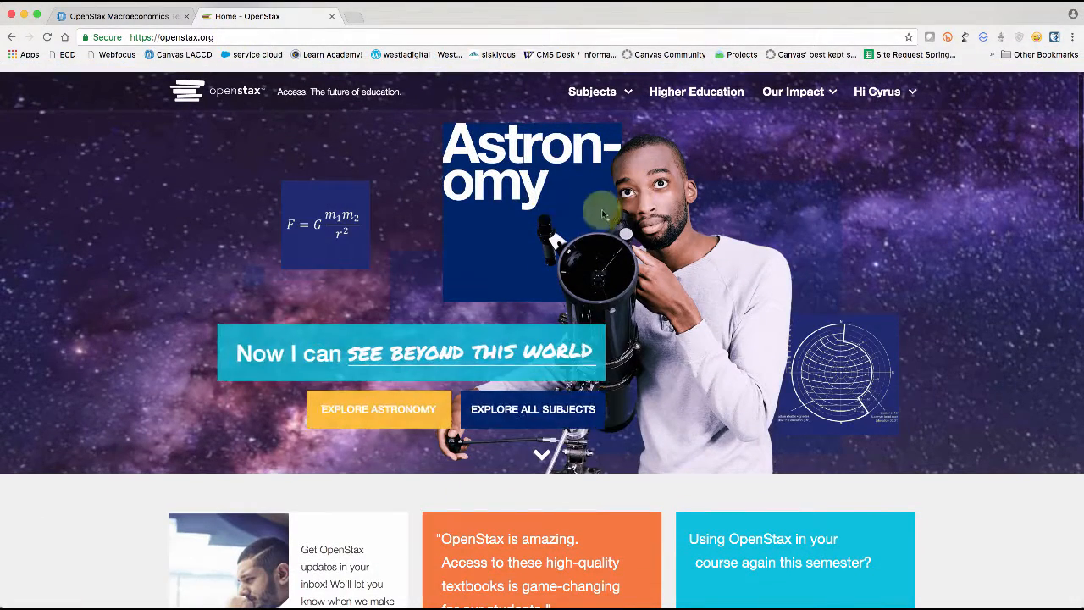
pyautogui.scroll(-1, 602, 211)
pyautogui.scroll(2, 601, 211)
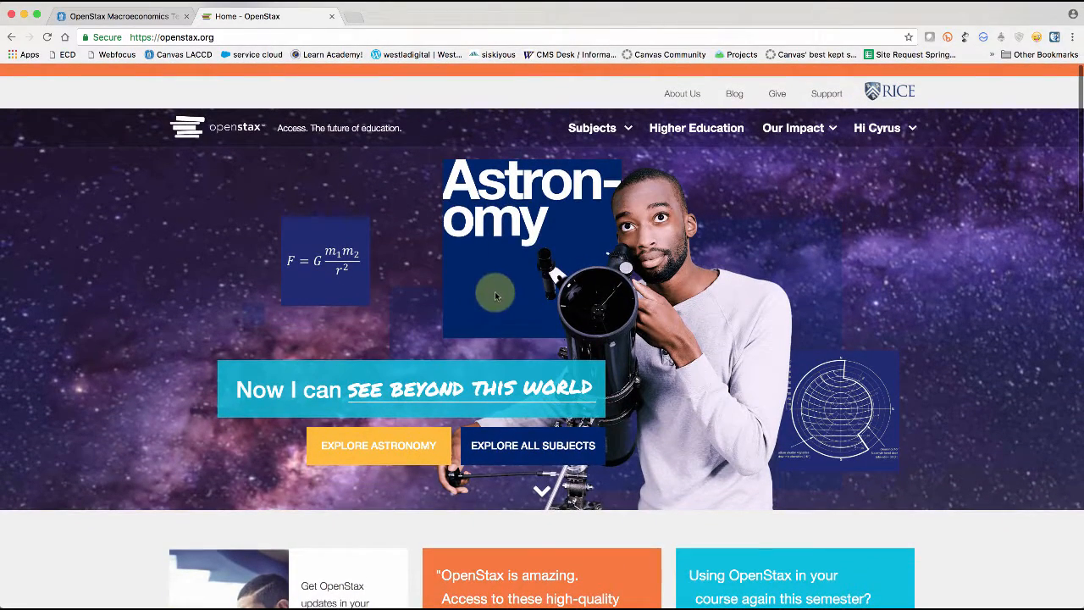
pyautogui.moveTo(629, 124)
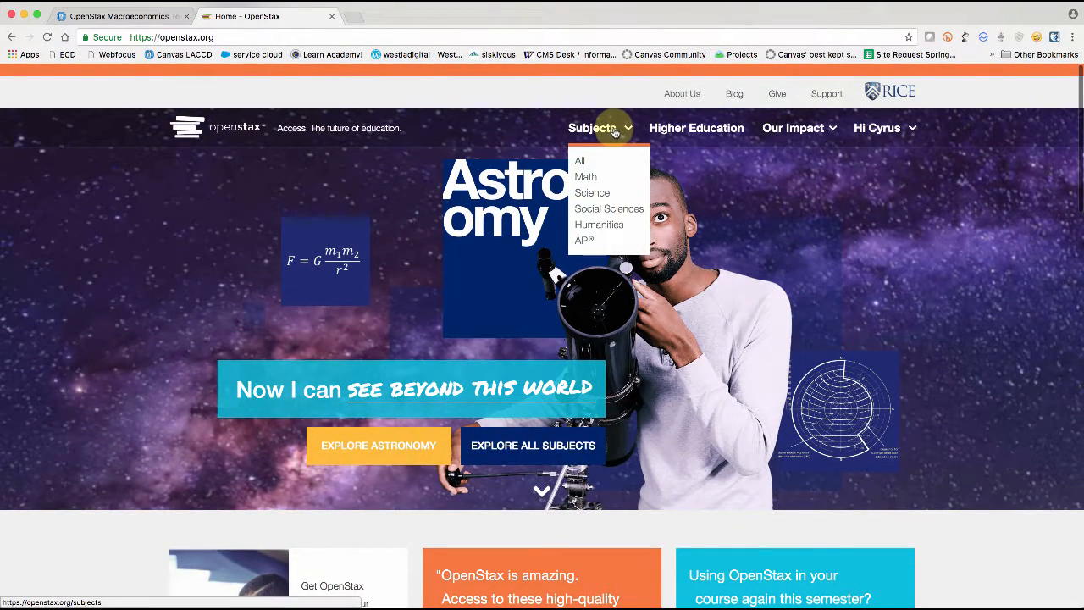
pyautogui.click(607, 195)
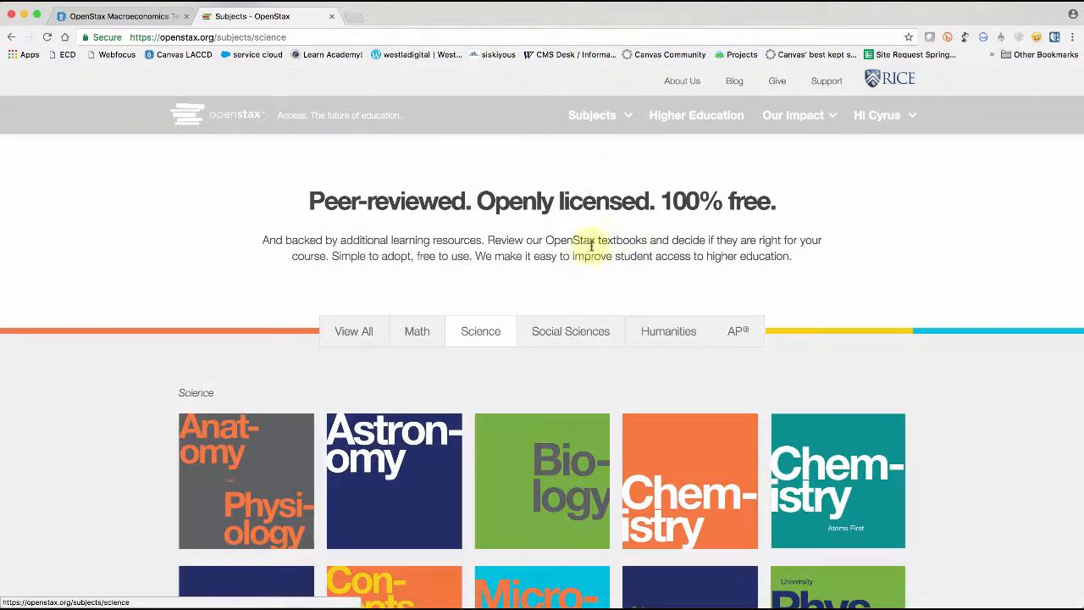
# Open the details page of the Chemistry textbook from the Science books and look over its options for getting the title
pyautogui.scroll(-2, 931, 339)
pyautogui.scroll(-2, 643, 276)
pyautogui.moveTo(699, 309)
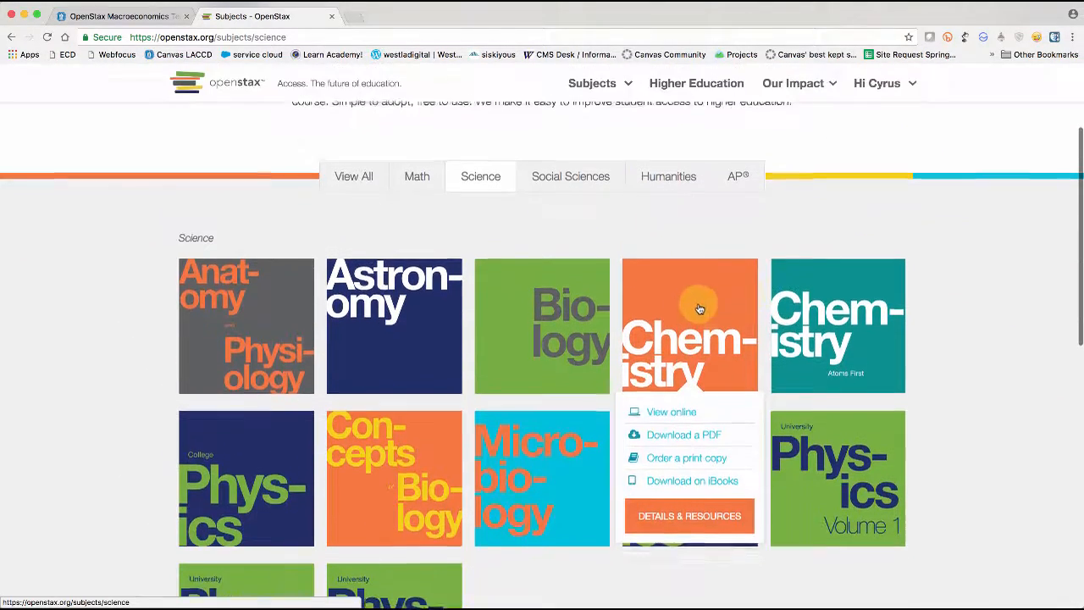
pyautogui.click(689, 330)
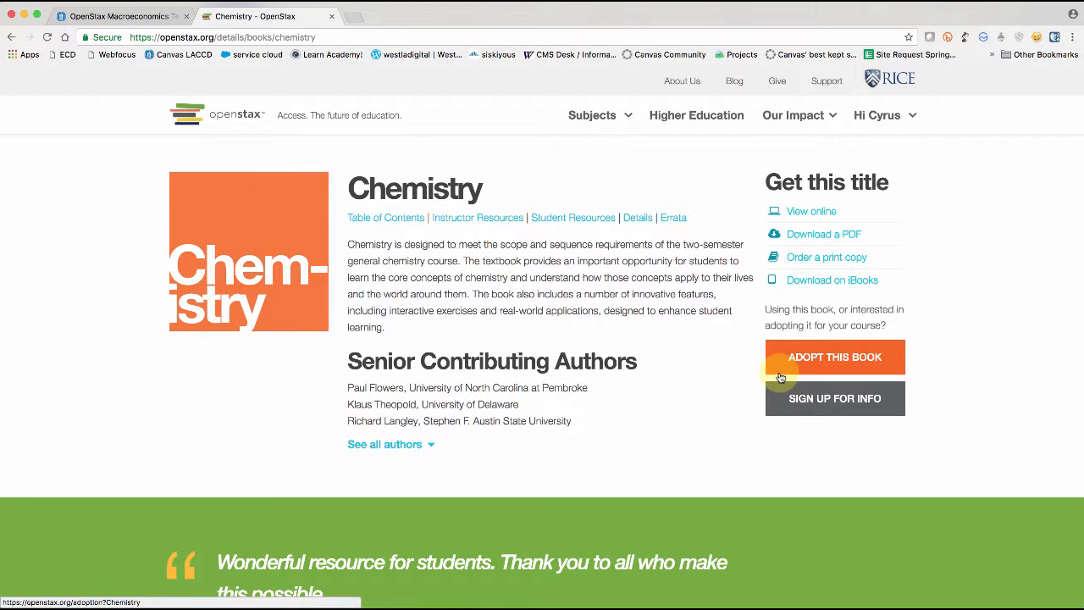
pyautogui.moveTo(865, 126)
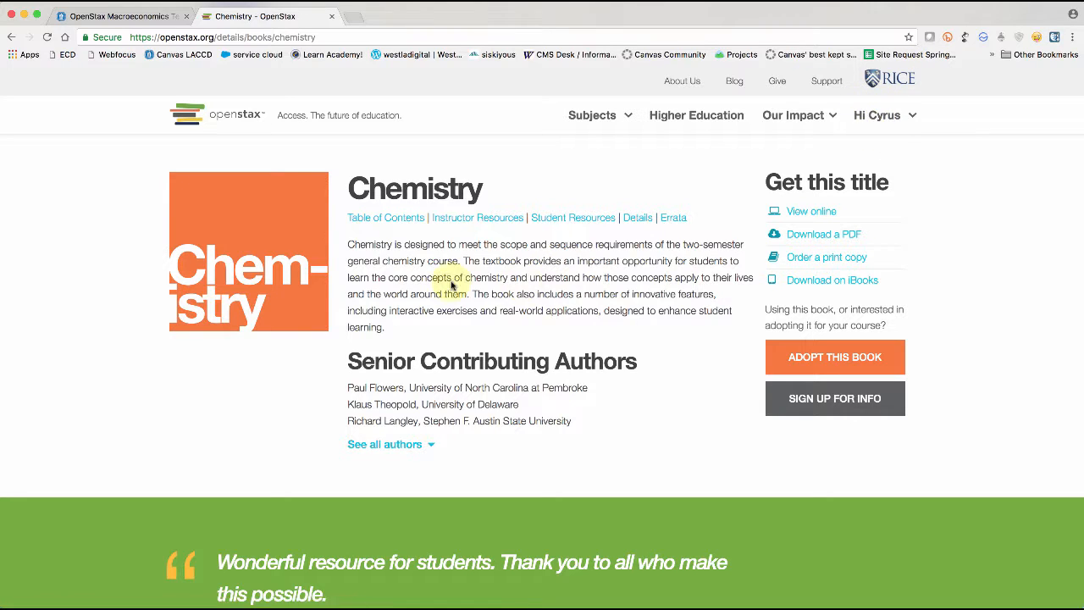
# Open the Chemistry book's Instructor Resources and look over the community and OpenStax instructor sections
pyautogui.click(466, 221)
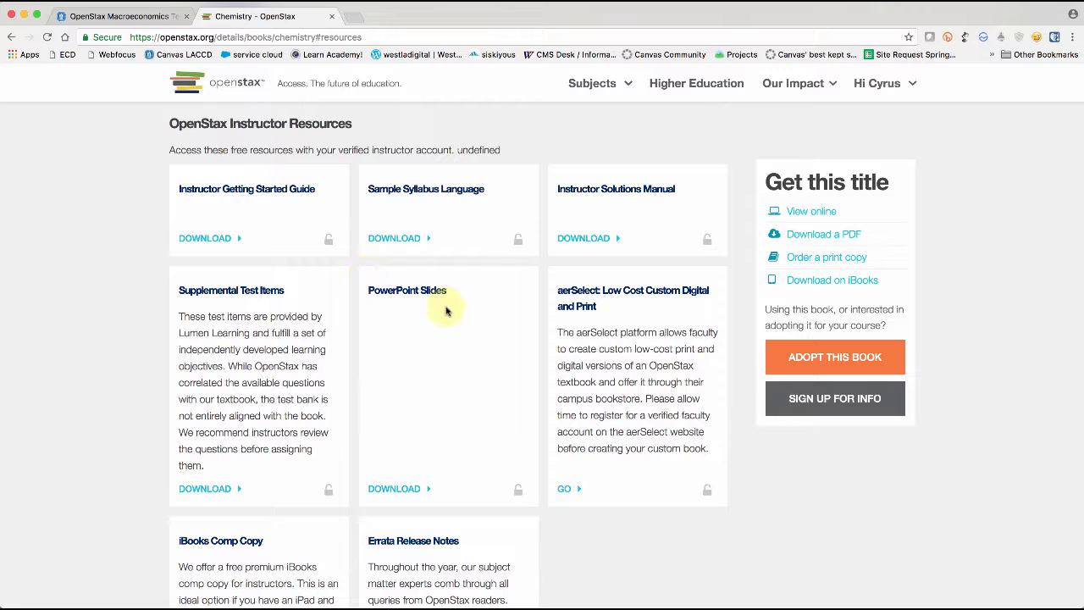
pyautogui.scroll(-1, 110, 310)
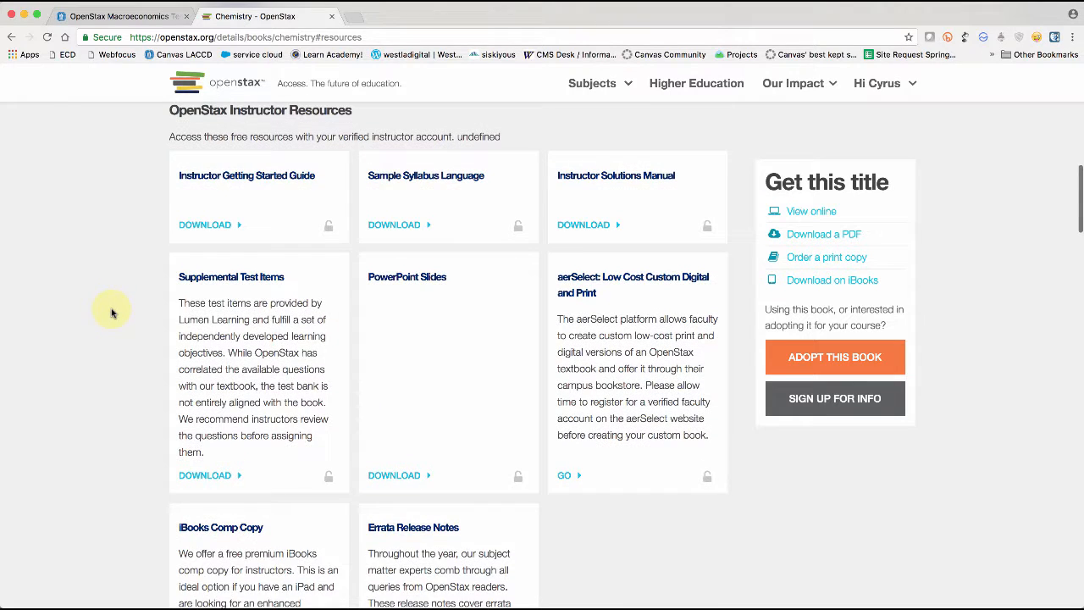
pyautogui.scroll(4, 113, 306)
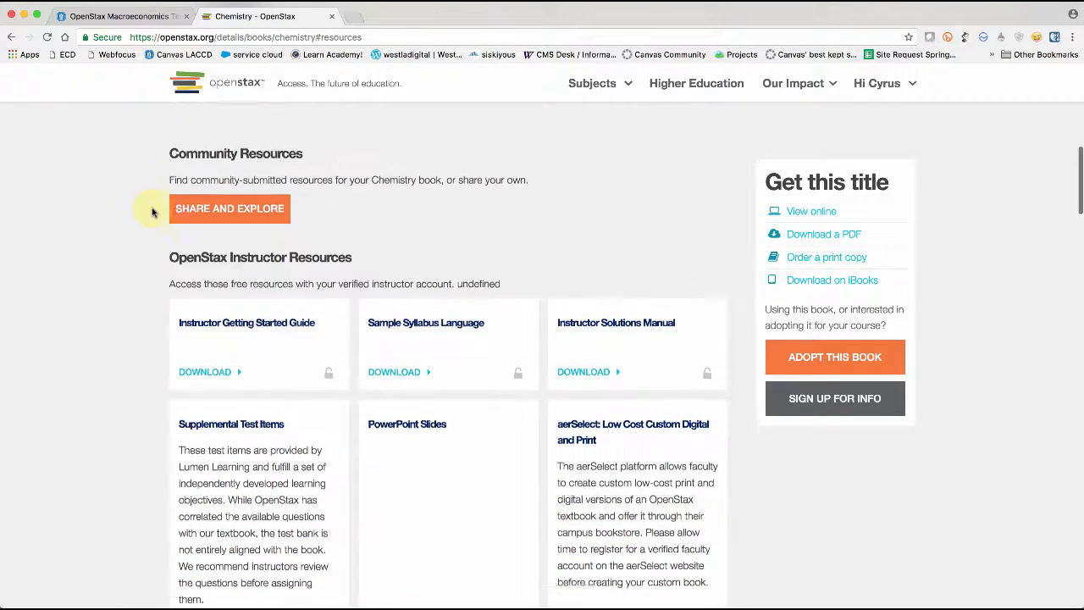
pyautogui.scroll(2, 357, 230)
pyautogui.scroll(-4, 121, 285)
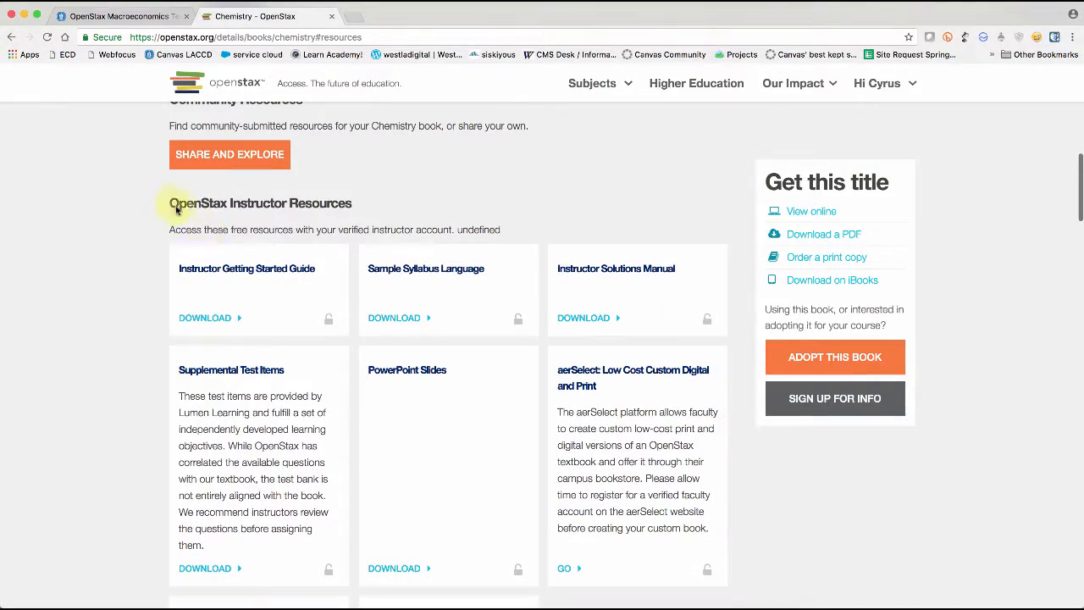
# Highlight the OpenStax Instructor Resources heading and review the resource cards, including the iBooks Comp Copy description, before returning to the book overview
pyautogui.tripleClick(174, 205)
pyautogui.scroll(-3, 87, 262)
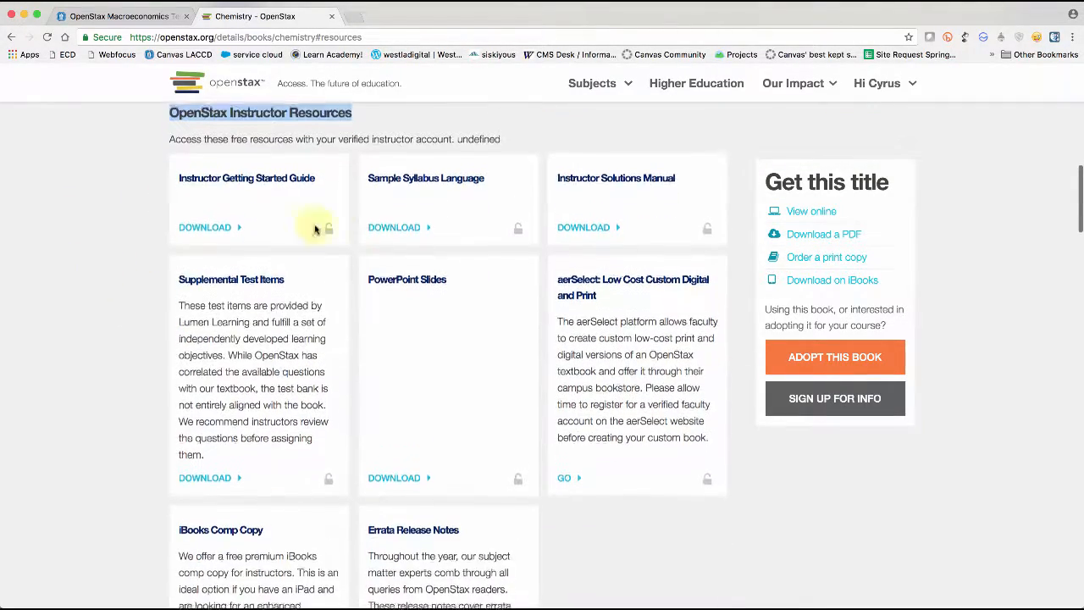
pyautogui.scroll(-1, 551, 205)
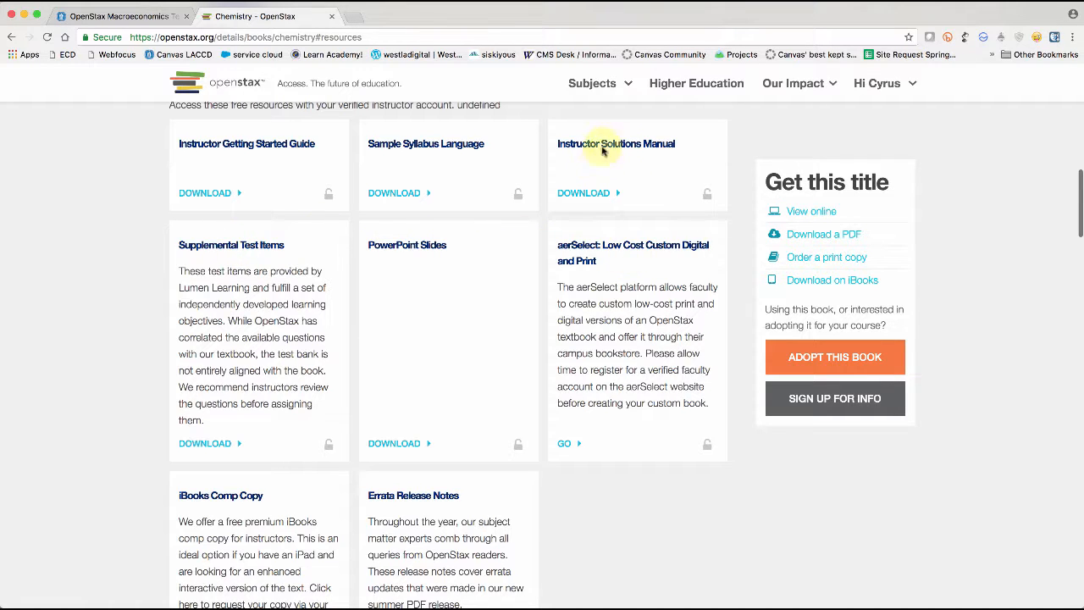
pyautogui.scroll(-2, 603, 145)
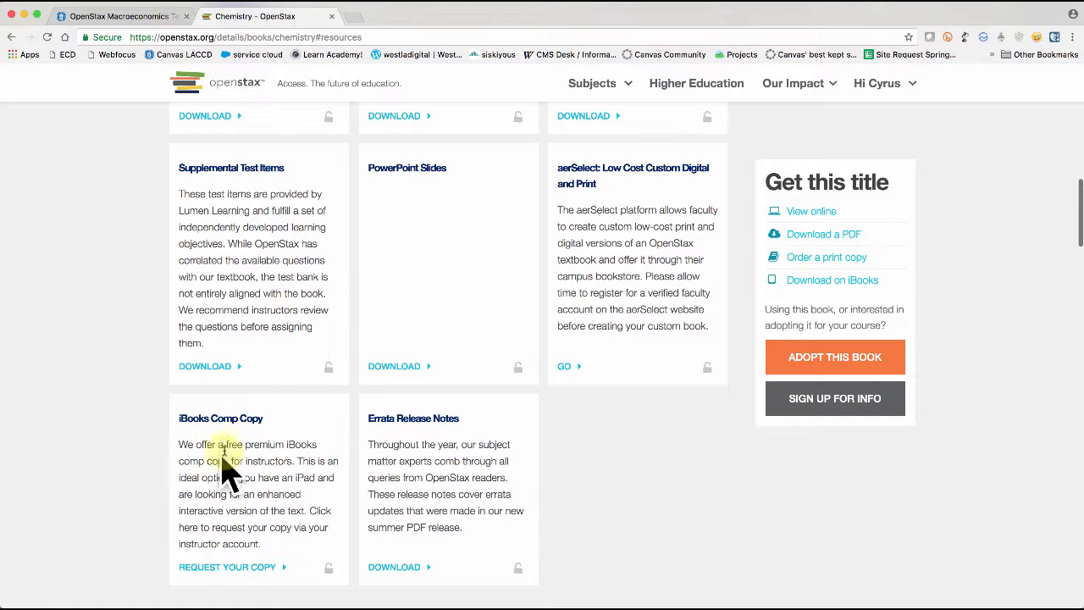
pyautogui.moveTo(294, 461); pyautogui.dragTo(170, 447)
pyautogui.click(76, 432)
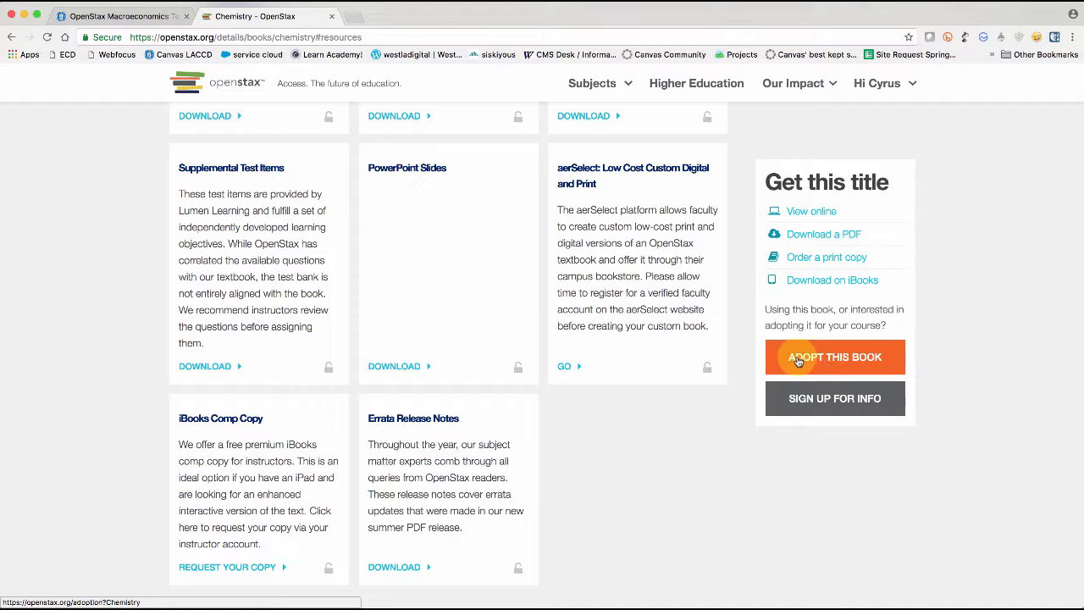
pyautogui.scroll(15, 736, 451)
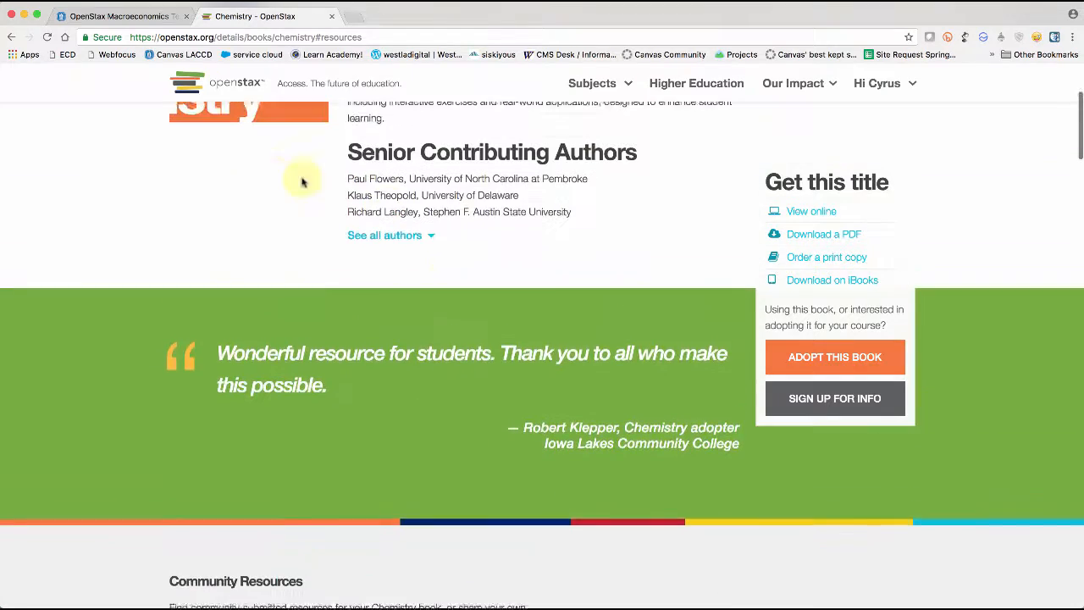